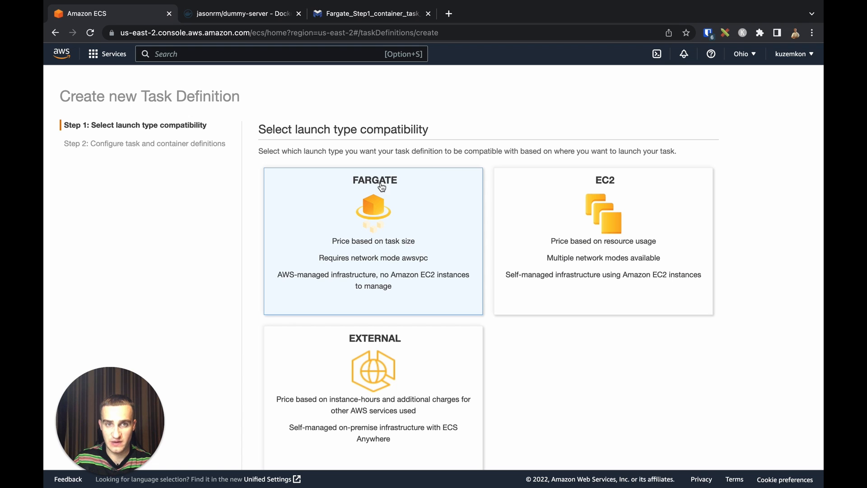
# Continue the new task definition with the Fargate launch type.
pyautogui.scroll(-1, 434, 271)
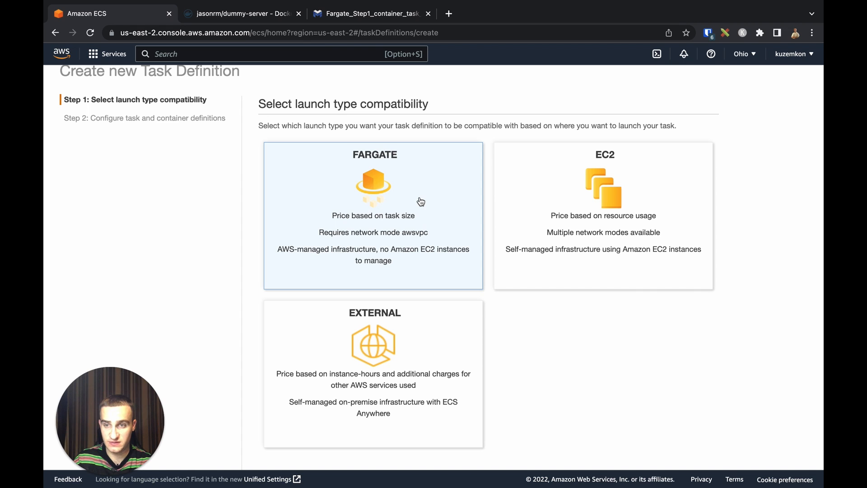
pyautogui.scroll(-2, 421, 202)
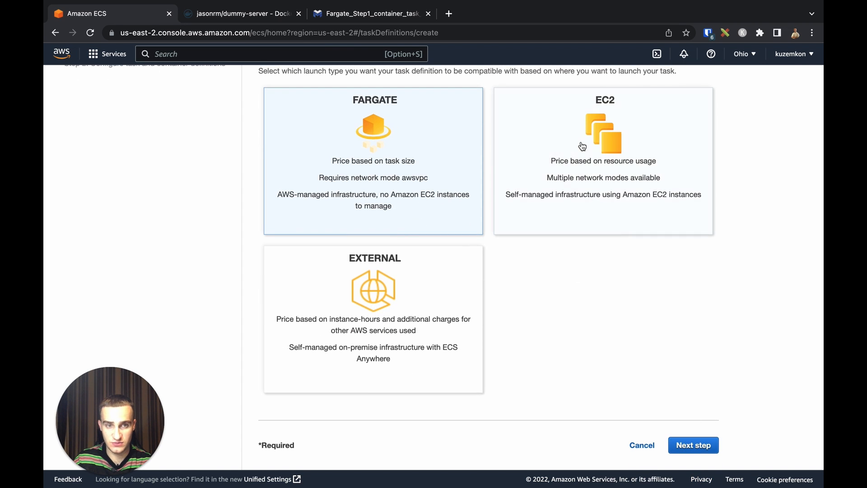
pyautogui.click(684, 436)
# Name the task definition "microservice".
pyautogui.click(432, 199)
pyautogui.write('m')
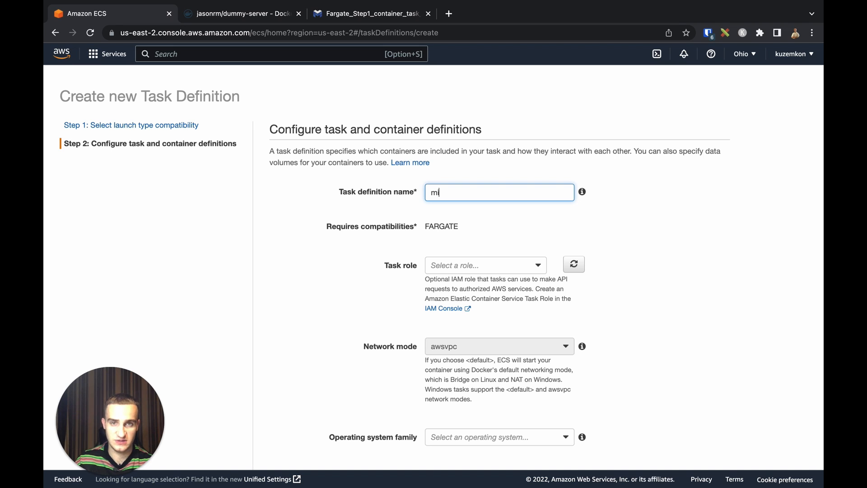
pyautogui.write('icrosser')
pyautogui.press('BackSpace')
pyautogui.press('BackSpace')
pyautogui.press('BackSpace')
pyautogui.write('ervice')
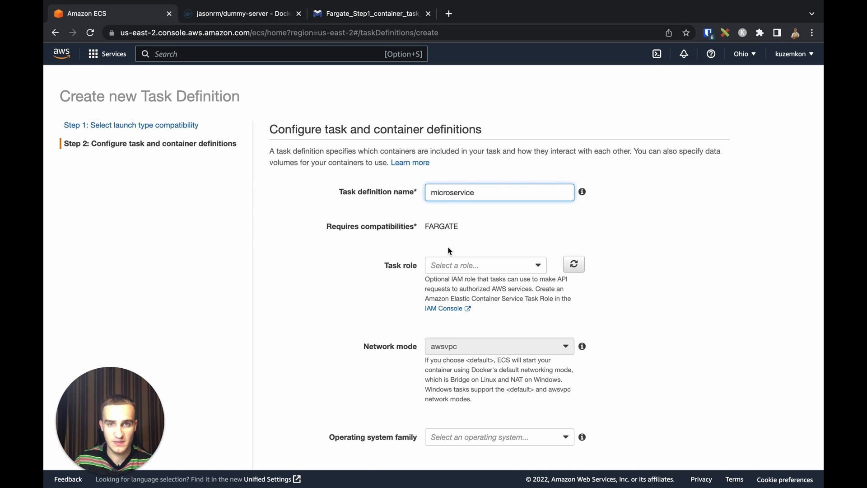
# Go to the roles page of the IAM Console for the task role and start creating a new role.
pyautogui.scroll(-1, 539, 251)
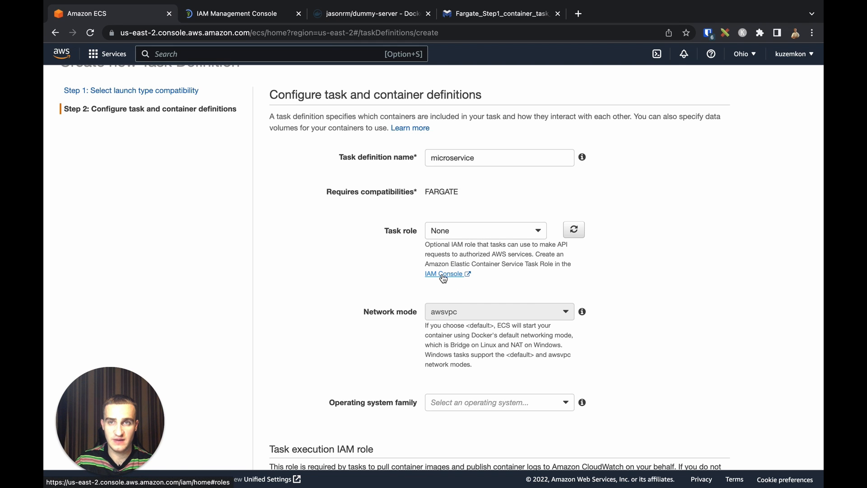
pyautogui.click(218, 10)
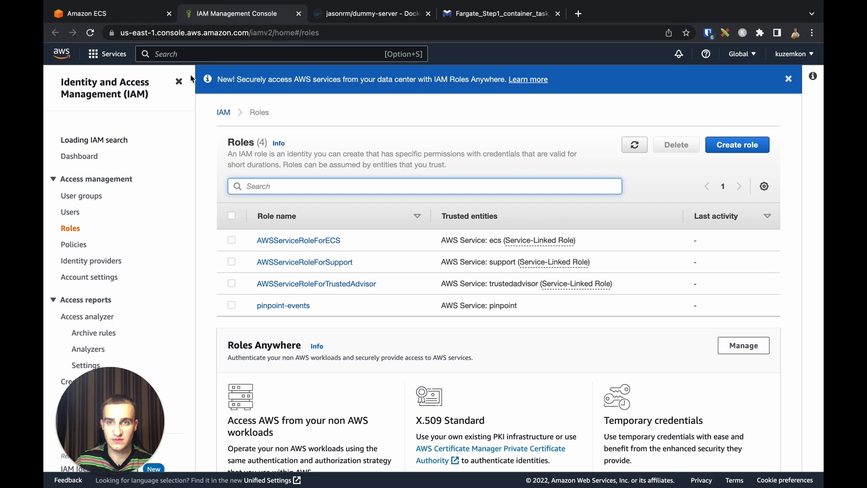
pyautogui.click(232, 240)
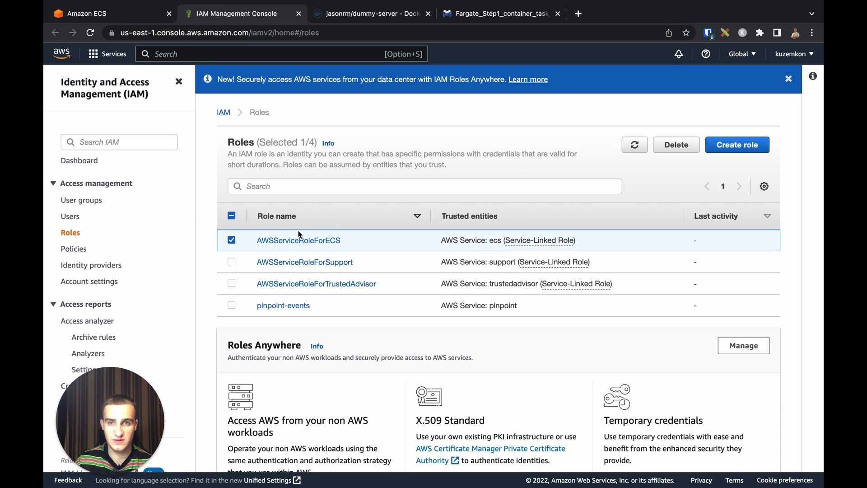
pyautogui.click(761, 148)
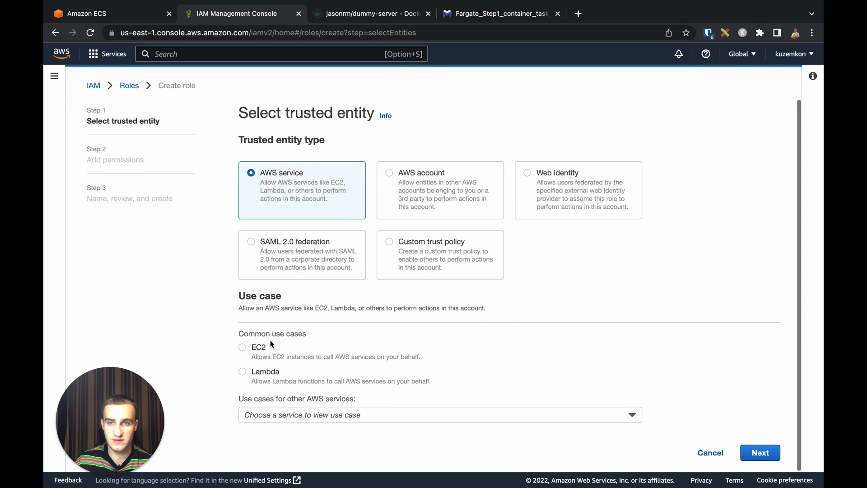
# Set the role's trusted AWS service to Elastic Container Service with the Elastic Container Service Task use case, and continue to permissions.
pyautogui.click(318, 415)
pyautogui.write('ecs')
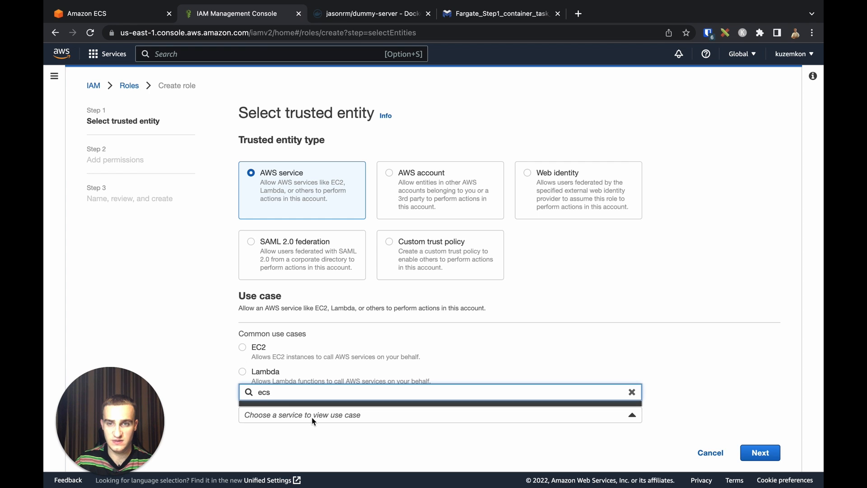
pyautogui.press('BackSpace')
pyautogui.press('BackSpace')
pyautogui.write('las')
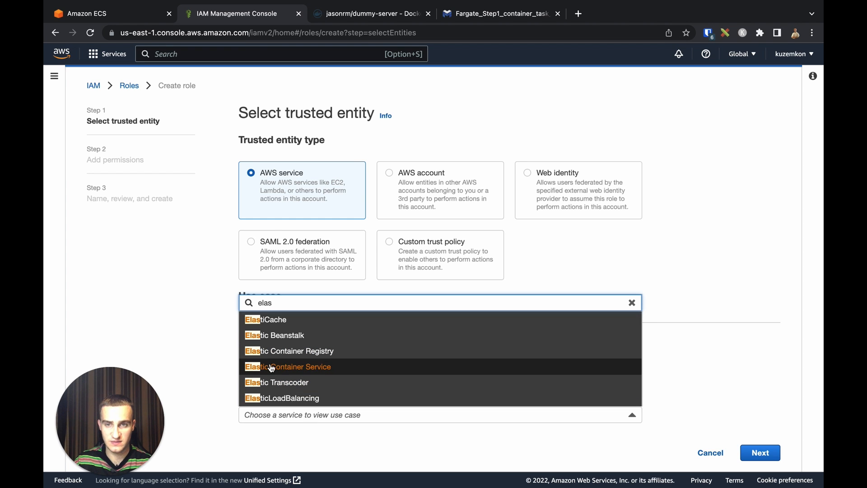
pyautogui.click(318, 366)
pyautogui.scroll(-2, 270, 370)
pyautogui.click(242, 385)
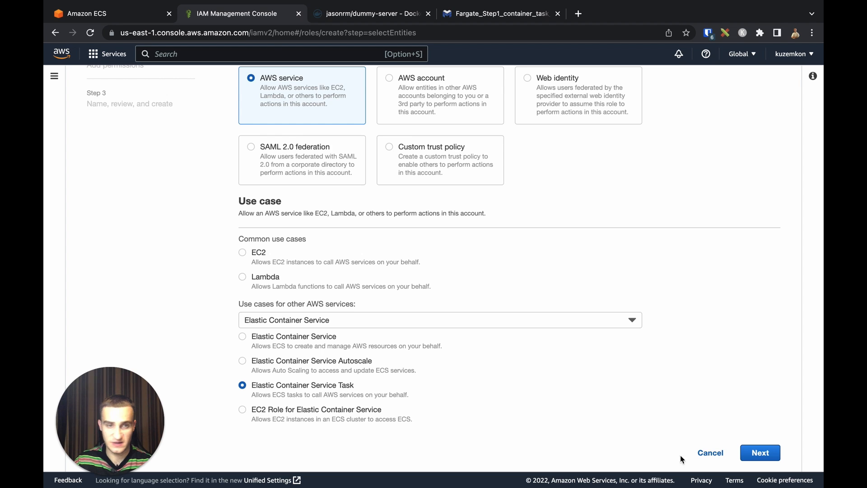
pyautogui.click(760, 453)
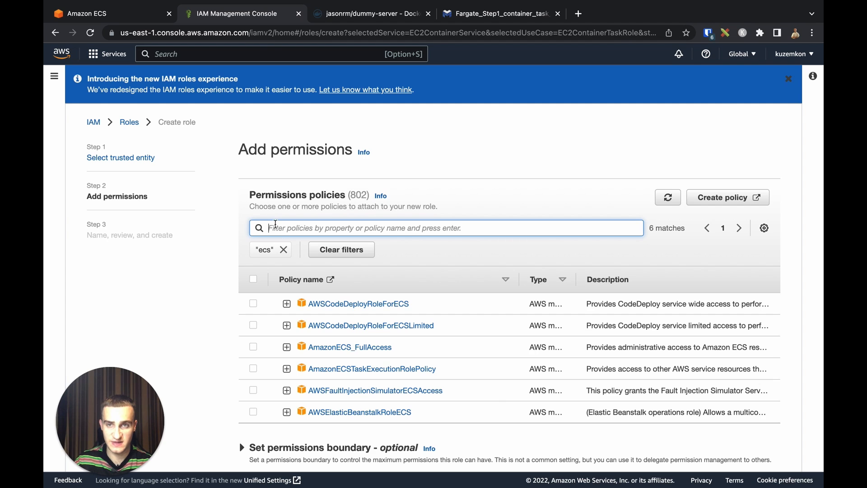
# Filter the permissions policies by "ecs", attach AmazonECSTaskExecutionRolePolicy to the role and continue to the review.
pyautogui.click(281, 228)
pyautogui.click(201, 247)
pyautogui.click(285, 229)
pyautogui.write('ecs')
pyautogui.click(239, 265)
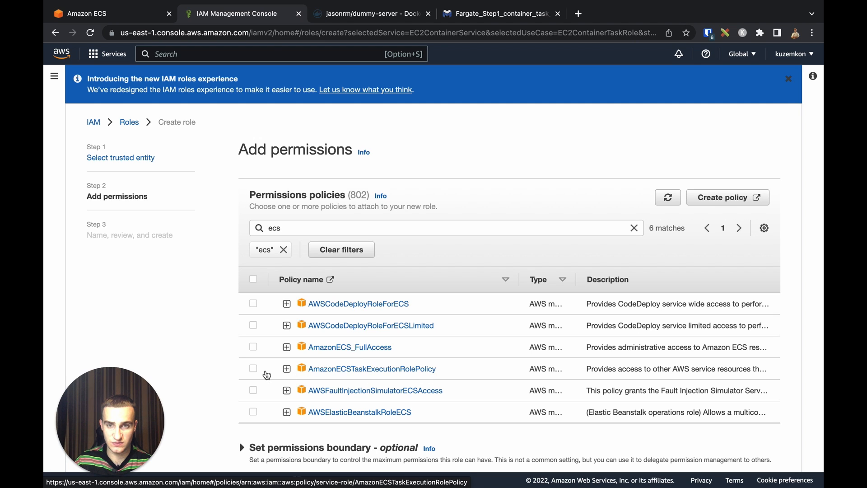
pyautogui.click(253, 368)
pyautogui.scroll(-2, 497, 406)
pyautogui.click(758, 453)
# Name the role "microservice-ecs-task" and create it.
pyautogui.click(253, 176)
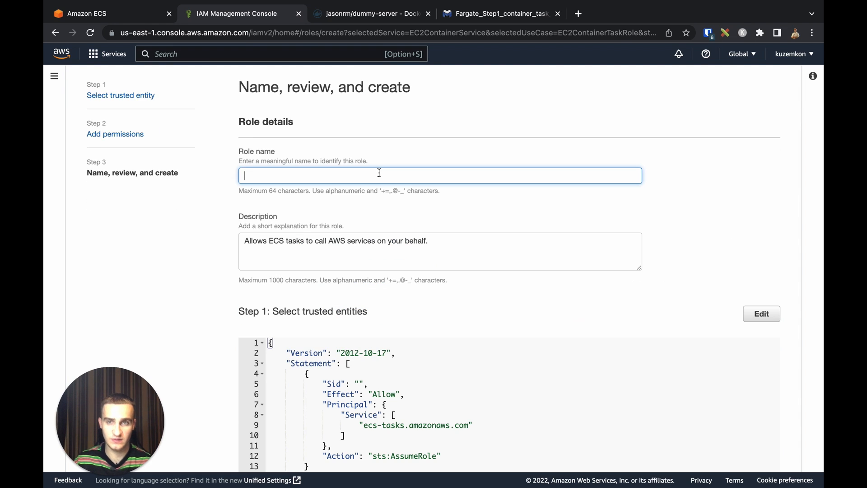
pyautogui.write('microser')
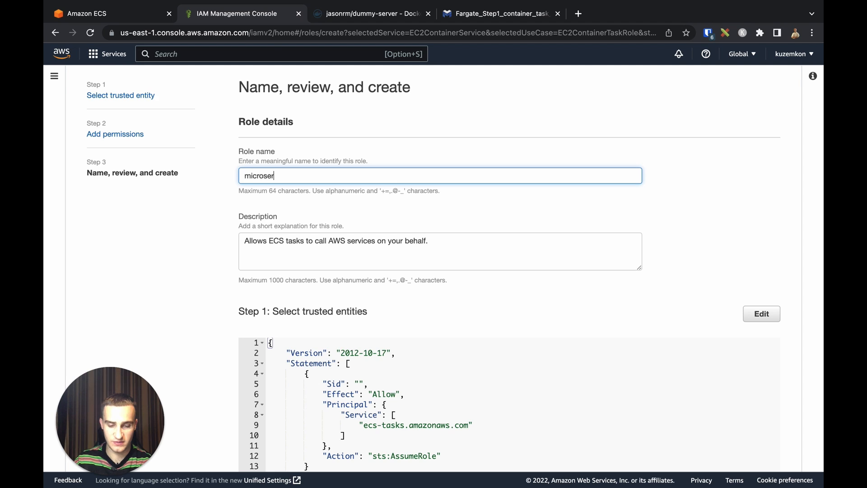
pyautogui.write('vice-ecs-')
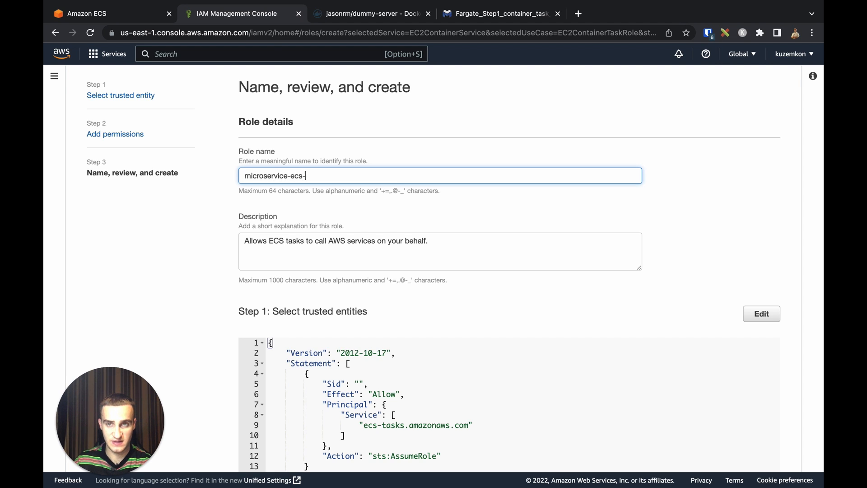
pyautogui.write('task')
pyautogui.scroll(-8, 565, 218)
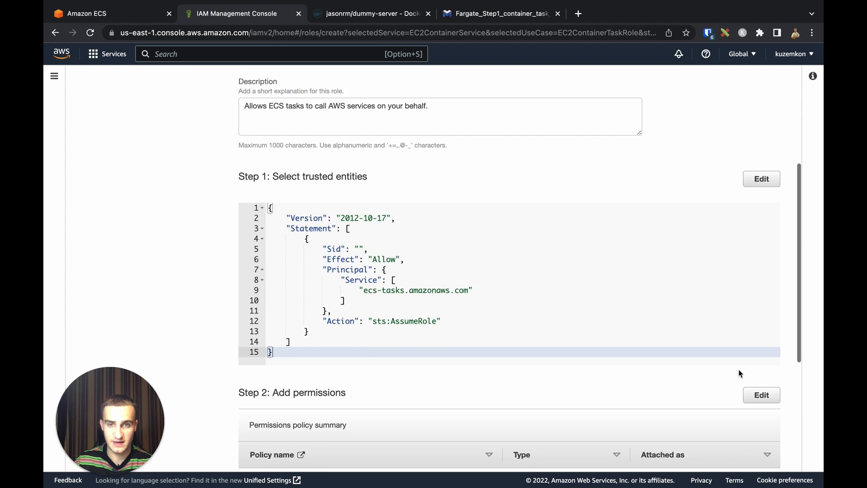
pyautogui.click(748, 455)
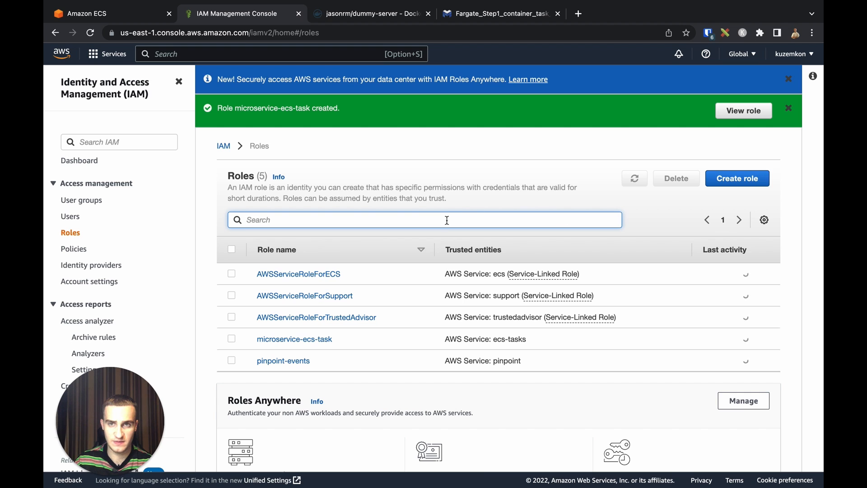
# Back in the ECS task definition, assign microservice-ecs-task as the task role and Linux as the operating system family.
pyautogui.click(86, 13)
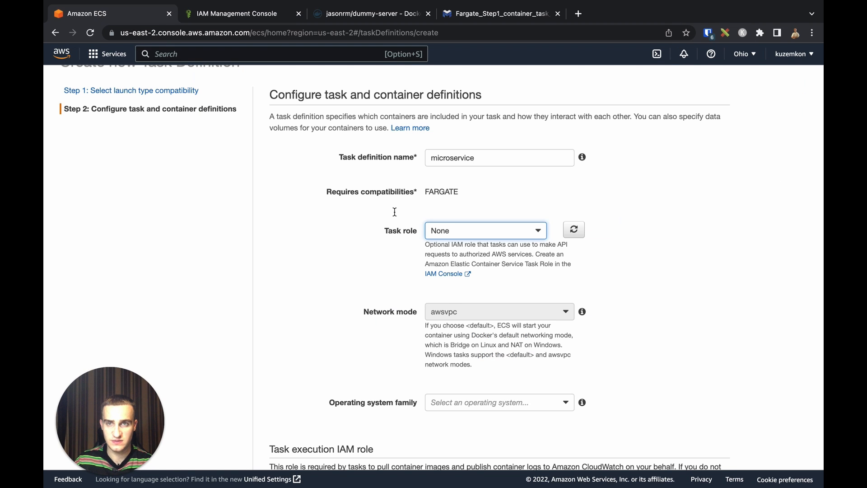
pyautogui.click(533, 231)
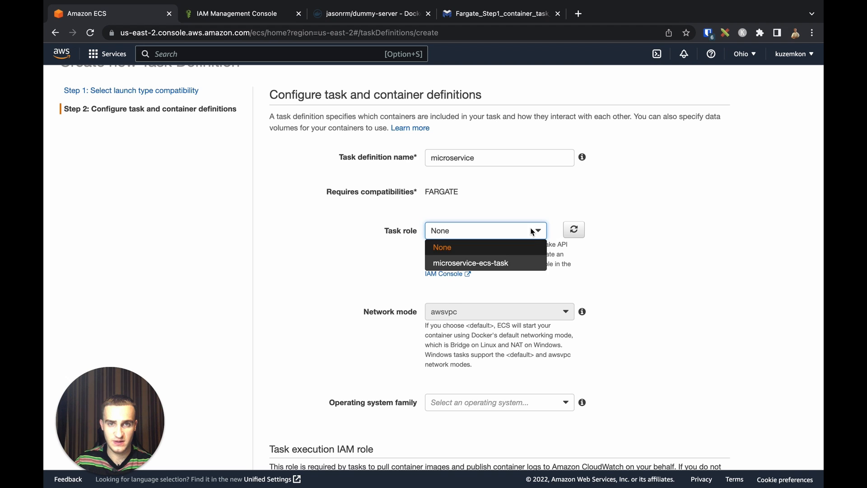
pyautogui.click(479, 265)
pyautogui.scroll(-3, 474, 266)
pyautogui.click(436, 266)
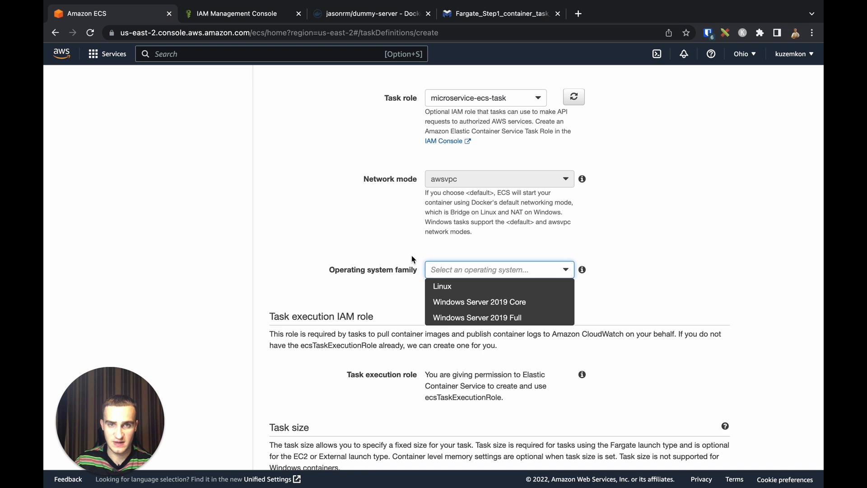
pyautogui.click(443, 286)
# Set the task size to 0.5GB of memory and 0.25 vCPU.
pyautogui.scroll(-4, 392, 237)
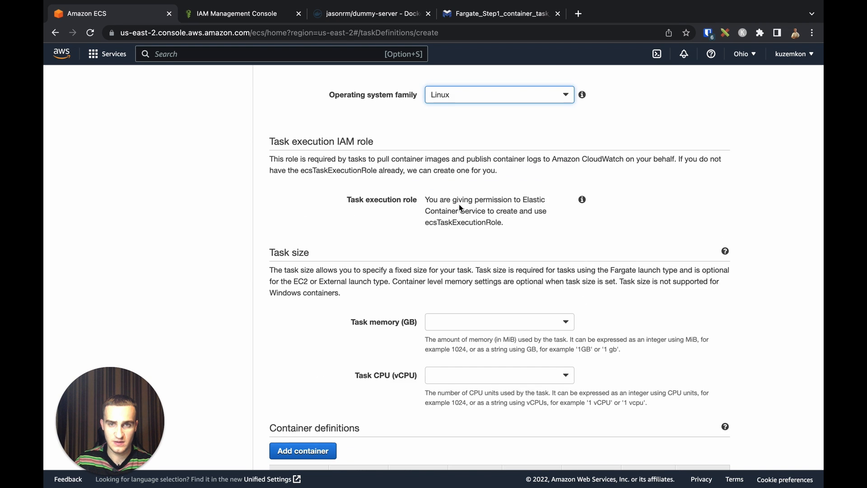
pyautogui.scroll(-2, 461, 208)
pyautogui.click(482, 255)
pyautogui.click(519, 272)
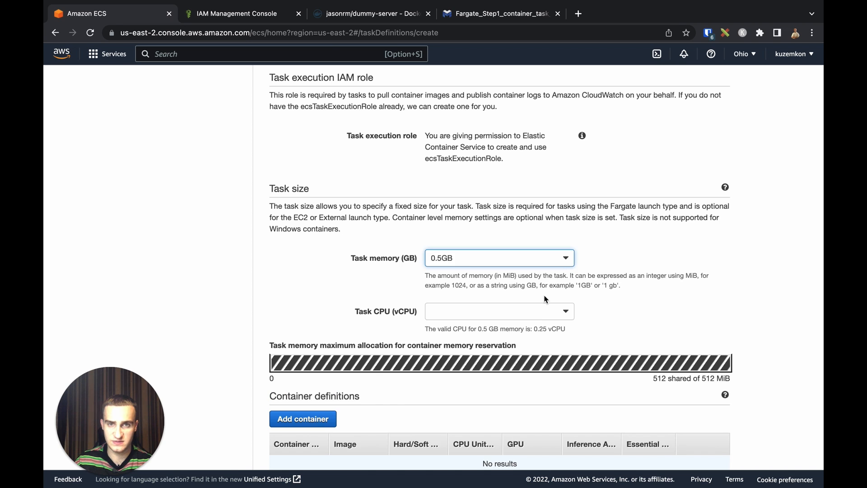
pyautogui.click(546, 307)
pyautogui.click(533, 327)
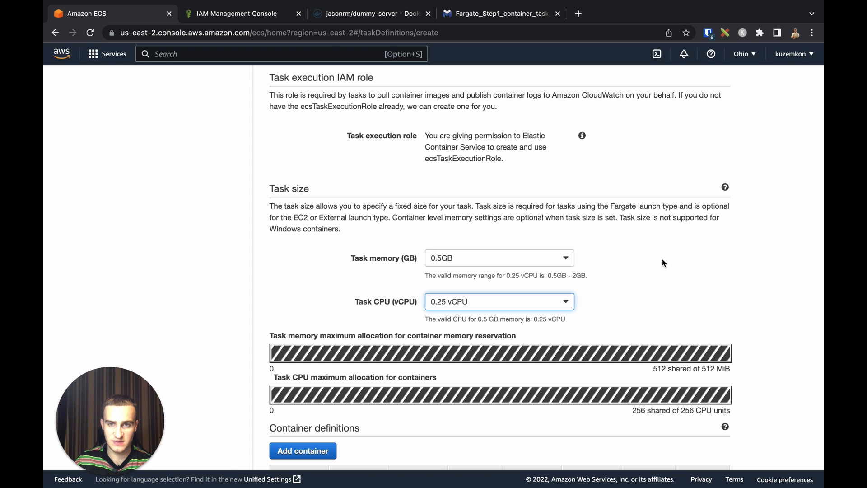
# Start adding a container definition and name the container "service".
pyautogui.scroll(-6, 662, 259)
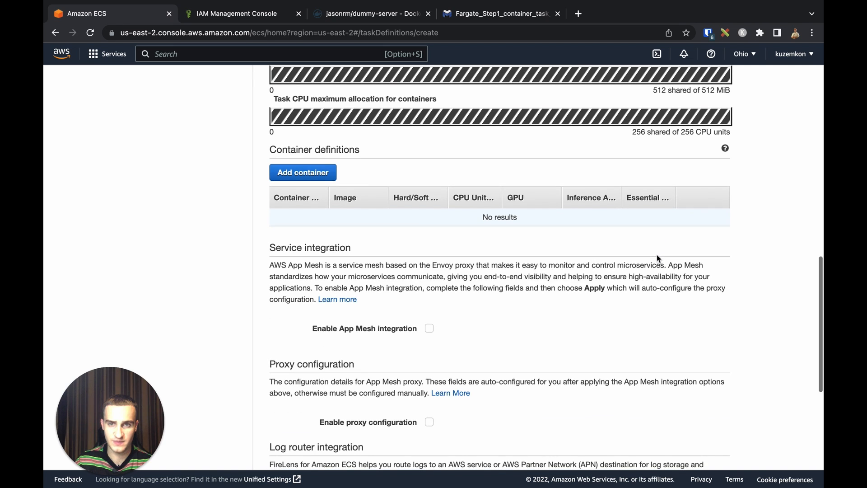
pyautogui.click(332, 179)
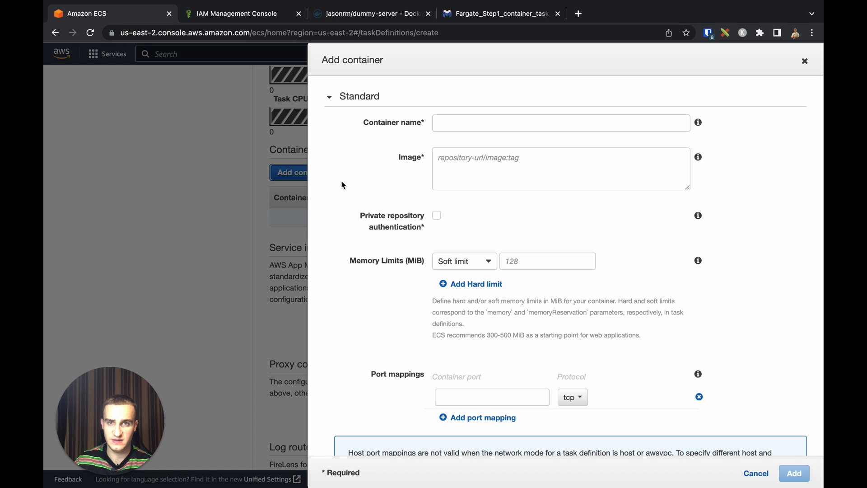
pyautogui.click(479, 119)
pyautogui.write('service')
# Get the microservice repository's URI in us-east-2 from Elastic Container Registry and enter it as the container's image.
pyautogui.click(609, 156)
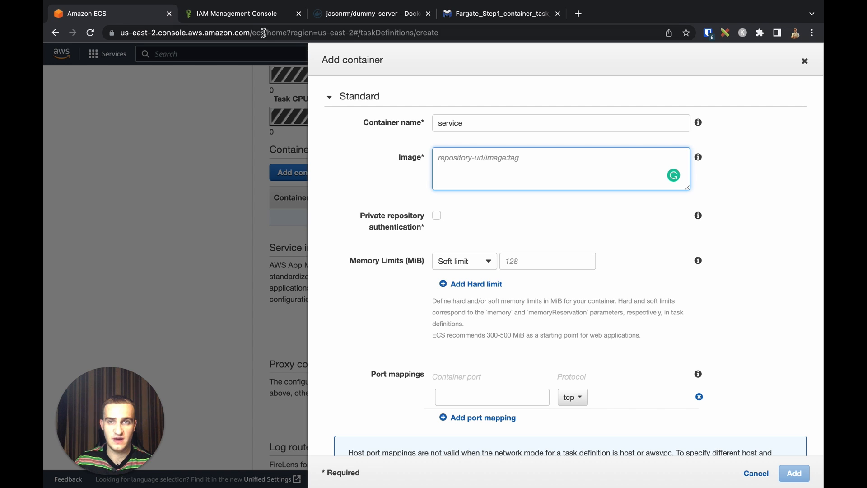
pyautogui.click(242, 17)
pyautogui.click(242, 55)
pyautogui.write('ecr')
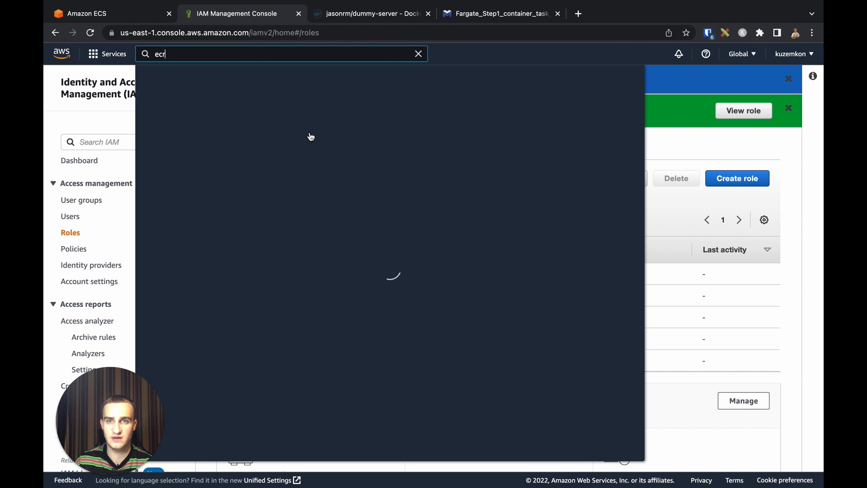
pyautogui.click(320, 142)
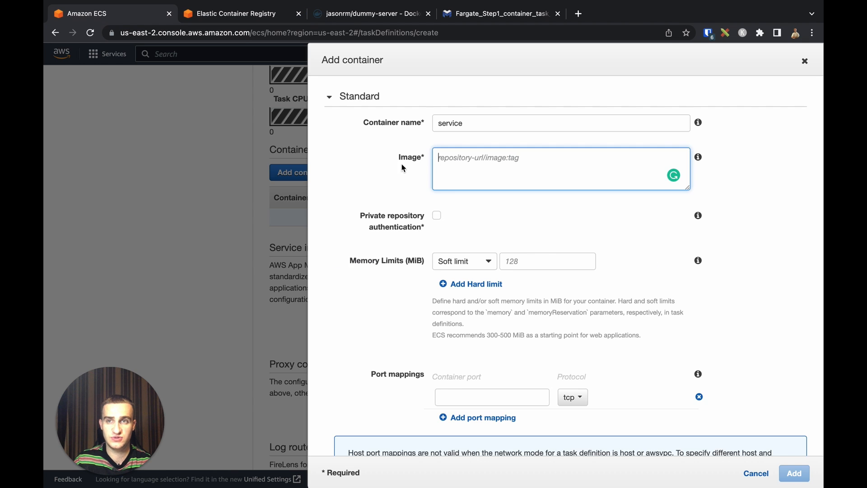
pyautogui.write('071758643230.dkr.ecr.us-east-2.amazonaws.com/microservice')
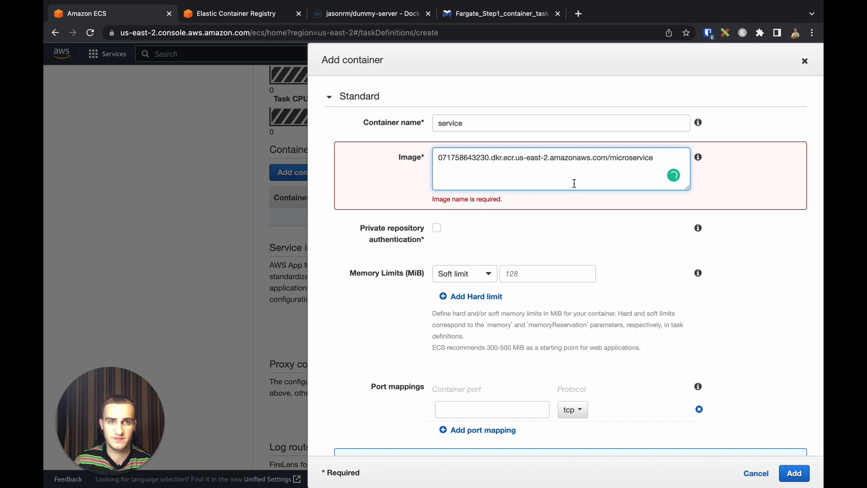
pyautogui.click(575, 243)
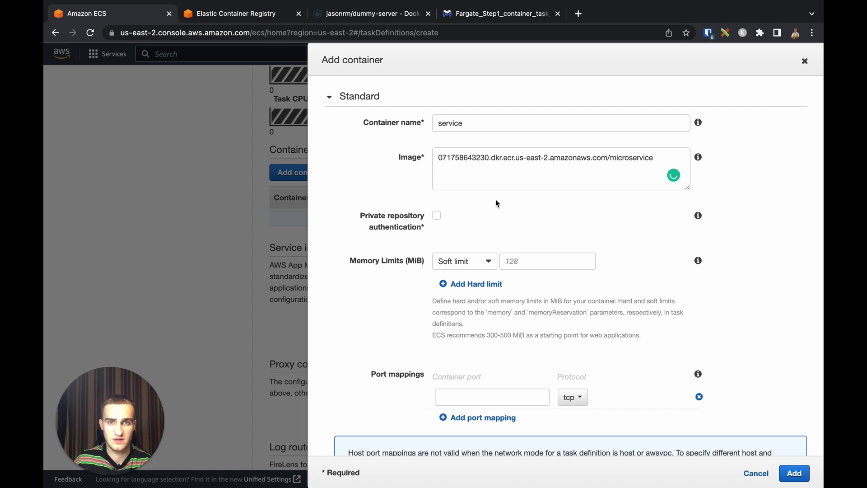
# Copy port 8080 from the dummy-server usage command on Docker Hub and enter it as the container's TCP port mapping in ECS.
pyautogui.scroll(-1, 519, 204)
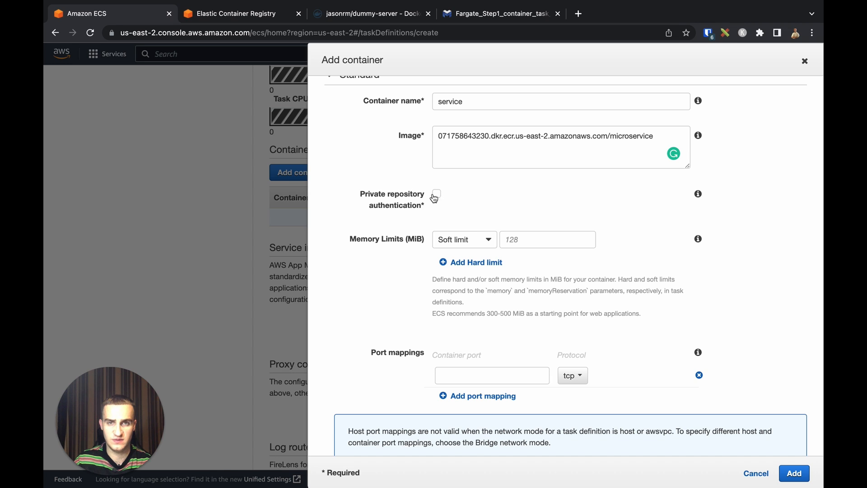
pyautogui.scroll(-1, 536, 199)
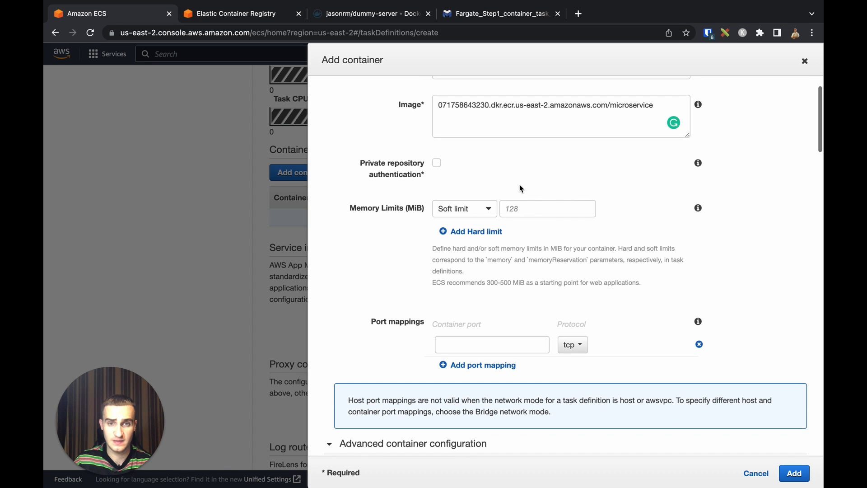
pyautogui.scroll(-3, 523, 187)
pyautogui.scroll(-1, 515, 197)
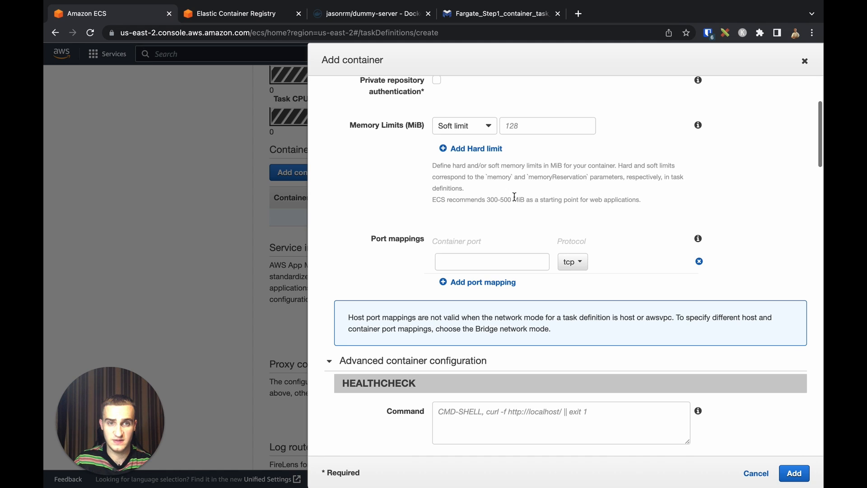
pyautogui.click(507, 261)
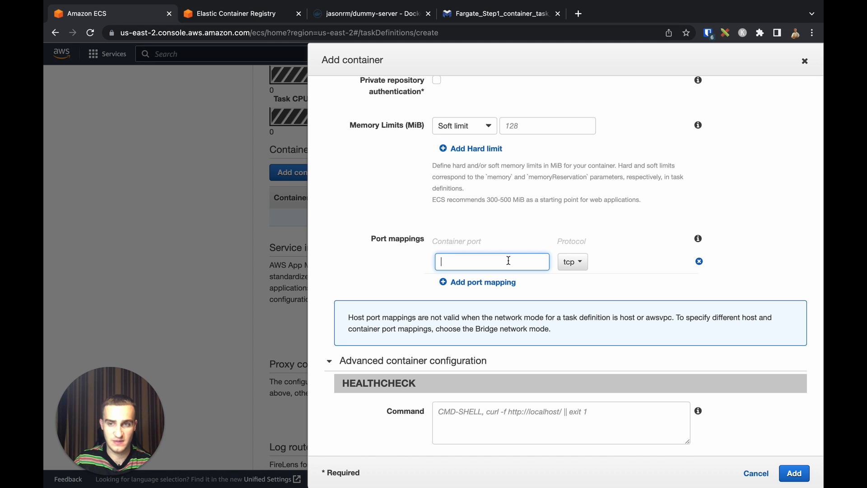
pyautogui.click(400, 17)
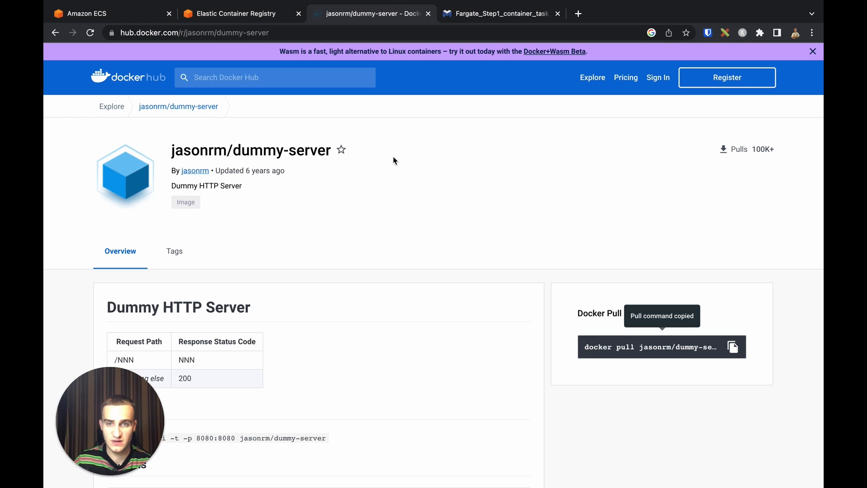
pyautogui.scroll(-2, 392, 190)
pyautogui.scroll(-2, 372, 196)
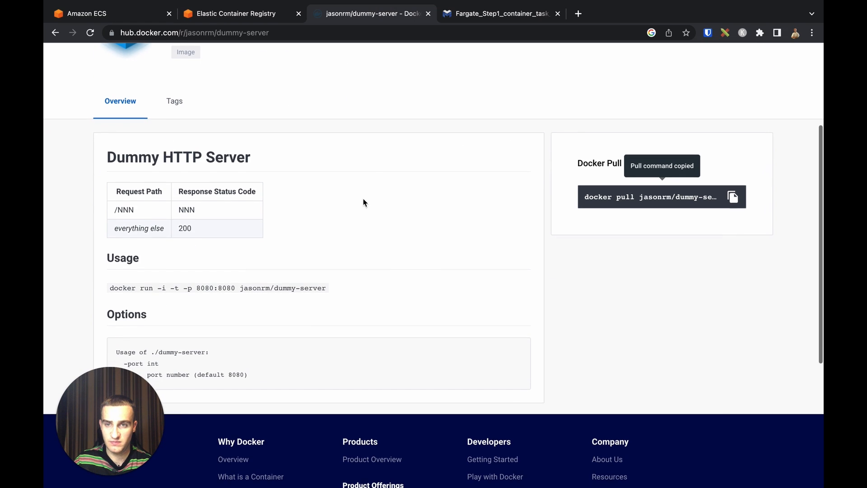
pyautogui.doubleClick(206, 286)
pyautogui.click(102, 18)
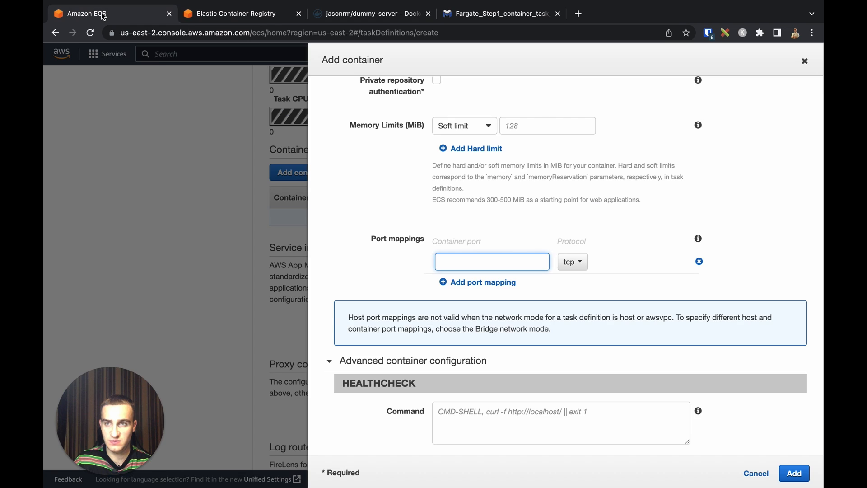
pyautogui.press('super+v')
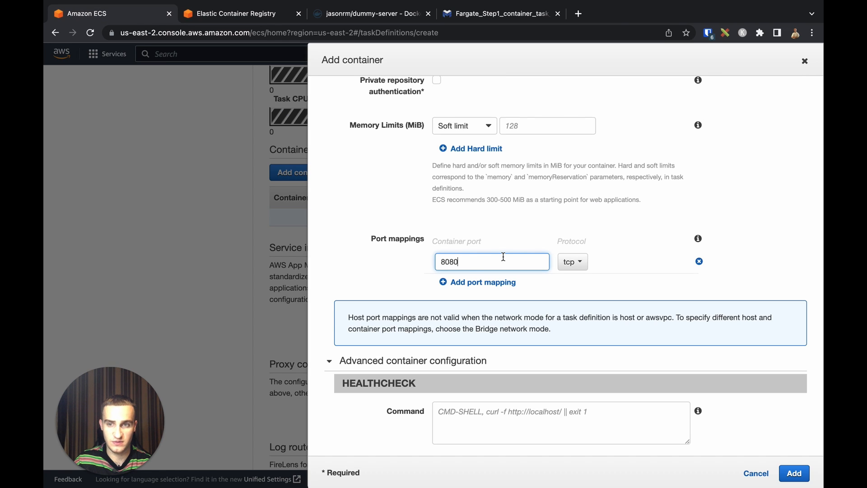
# Review the container's advanced options, from healthcheck, environment and timeouts to storage, log configuration and resource limits.
pyautogui.scroll(-3, 511, 253)
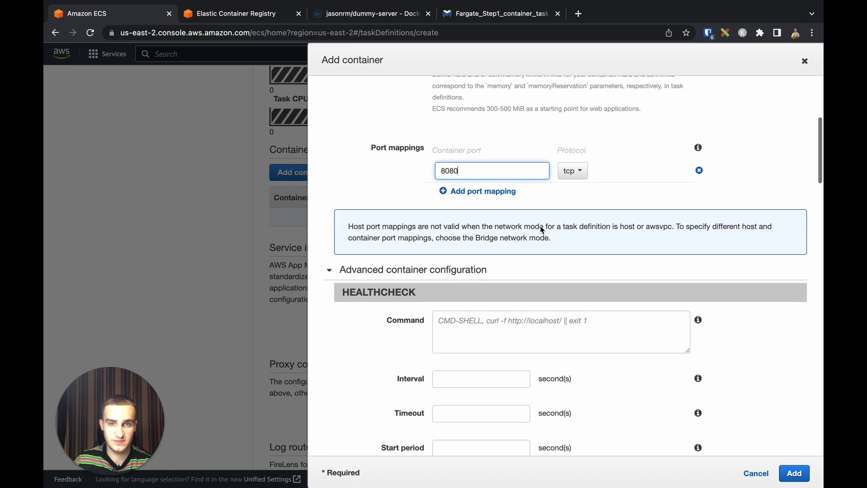
pyautogui.scroll(-3, 511, 234)
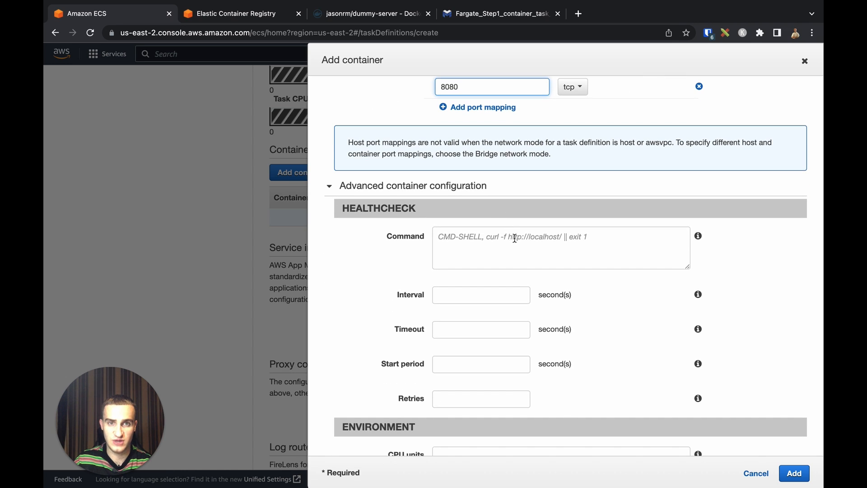
pyautogui.click(517, 240)
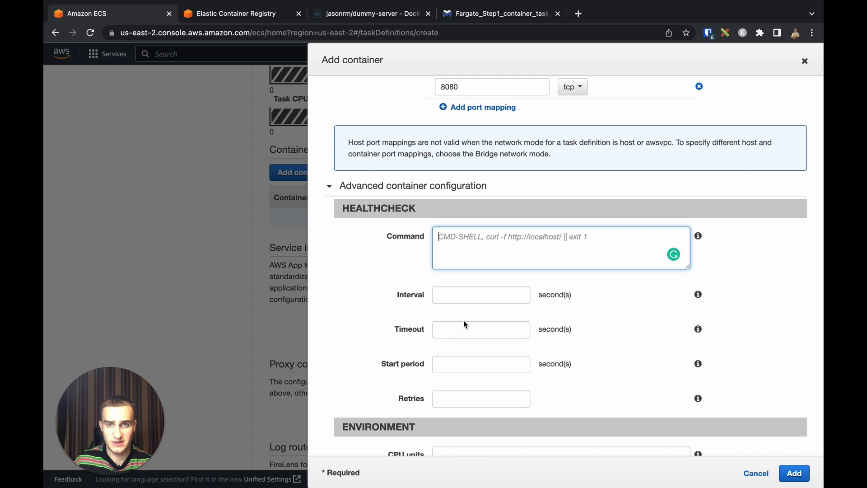
pyautogui.scroll(-5, 481, 325)
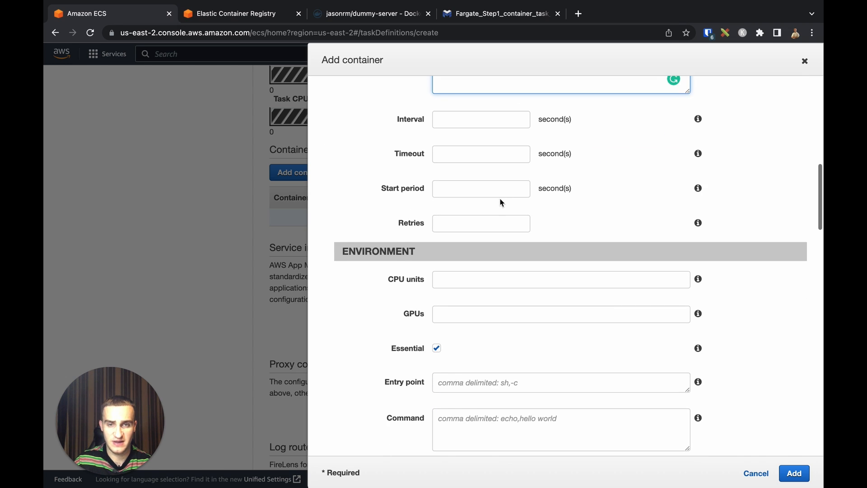
pyautogui.scroll(-2, 502, 201)
pyautogui.scroll(3, 602, 143)
pyautogui.scroll(-5, 592, 143)
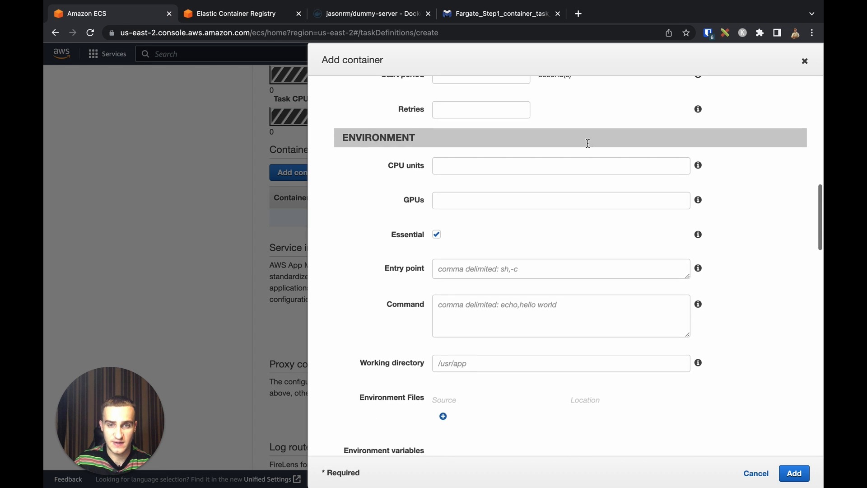
pyautogui.scroll(-2, 589, 147)
pyautogui.scroll(-5, 590, 146)
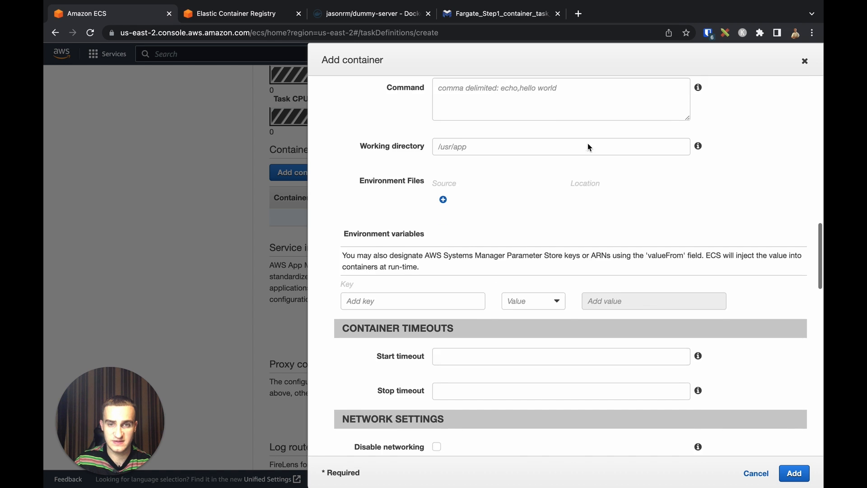
pyautogui.scroll(-12, 589, 147)
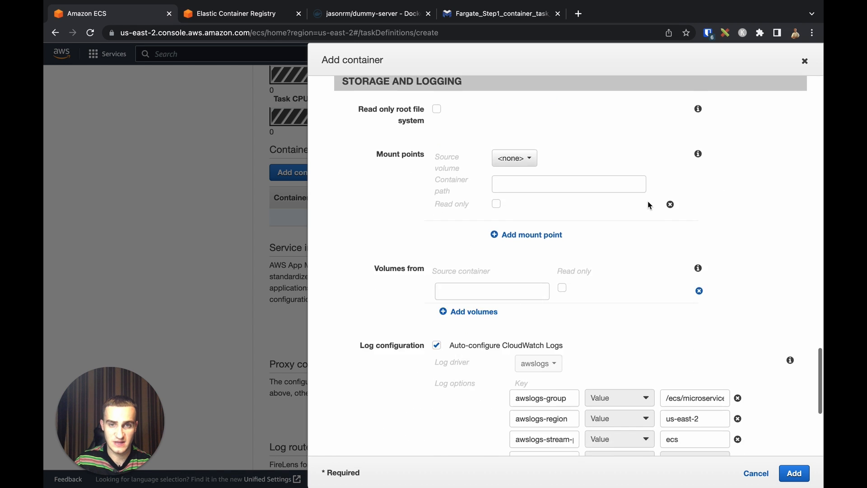
pyautogui.scroll(-5, 650, 205)
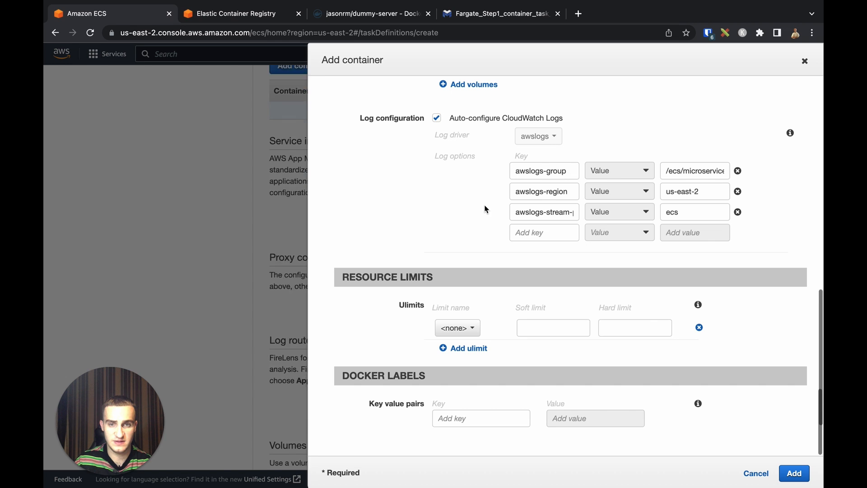
# Add the configured service container to the task definition.
pyautogui.click(793, 474)
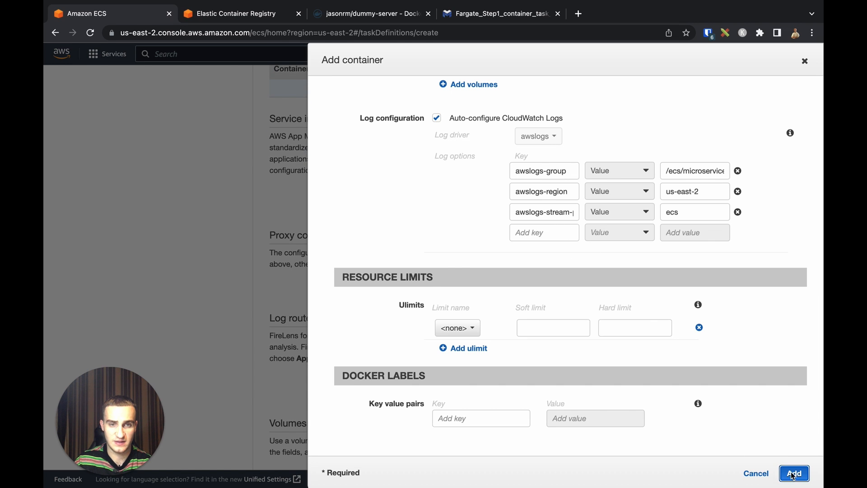
pyautogui.scroll(2, 548, 206)
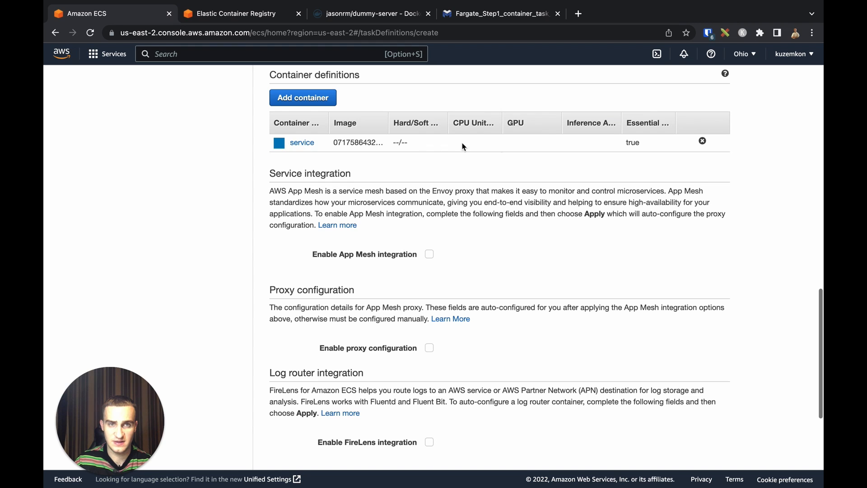
# Reopen the service container for editing and add the environment variable SOME_ENV with the value SOME_VALUE.
pyautogui.scroll(-1, 375, 180)
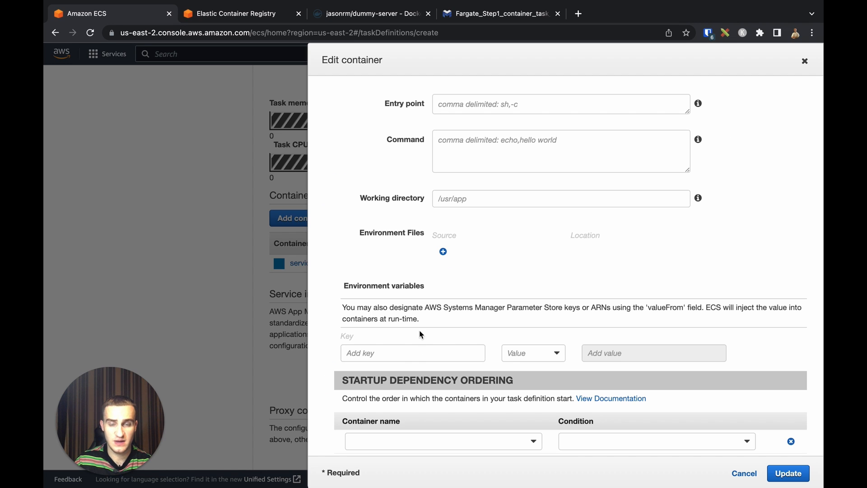
pyautogui.click(409, 354)
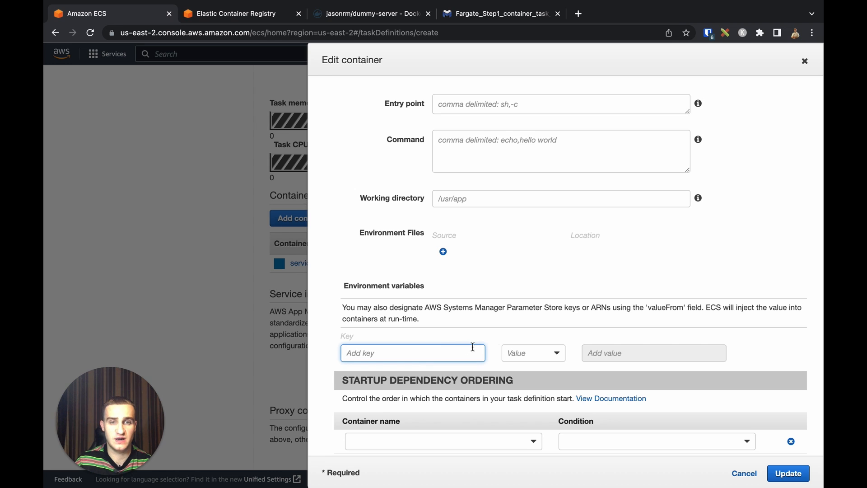
pyautogui.scroll(-2, 471, 308)
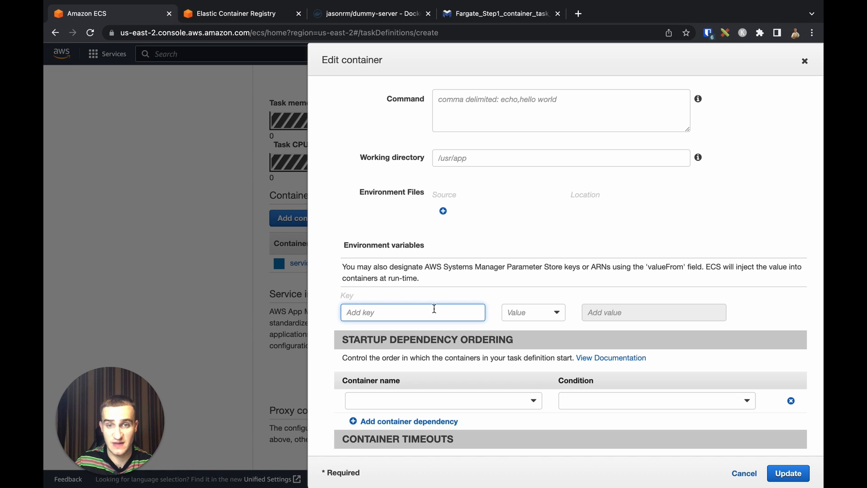
pyautogui.write('SOME_ENV')
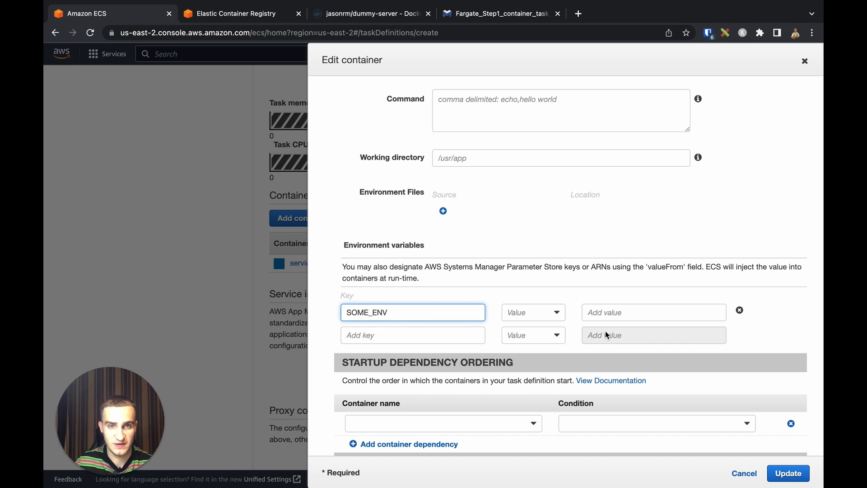
pyautogui.click(608, 312)
pyautogui.write('SOME_VE')
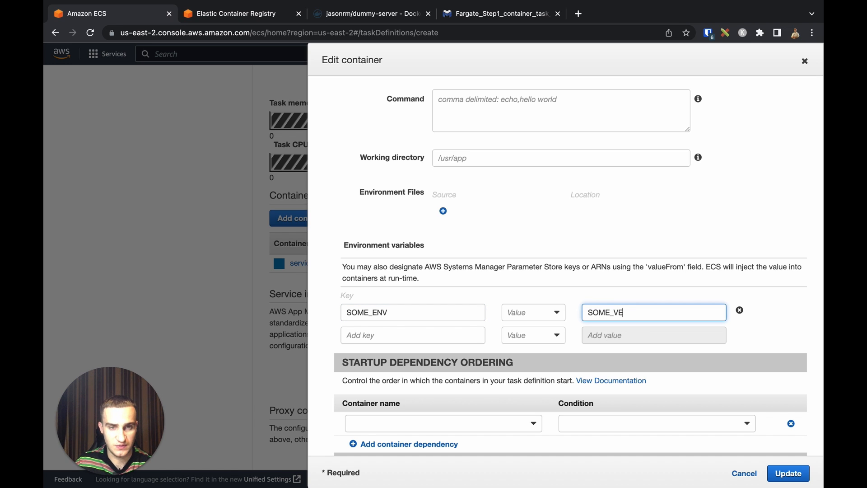
pyautogui.click(557, 316)
pyautogui.click(557, 311)
pyautogui.click(560, 337)
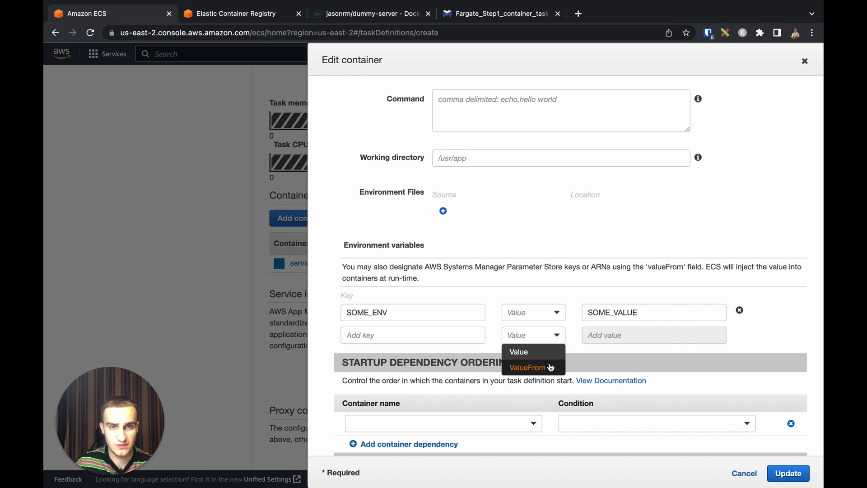
pyautogui.click(552, 367)
pyautogui.click(560, 337)
pyautogui.click(546, 350)
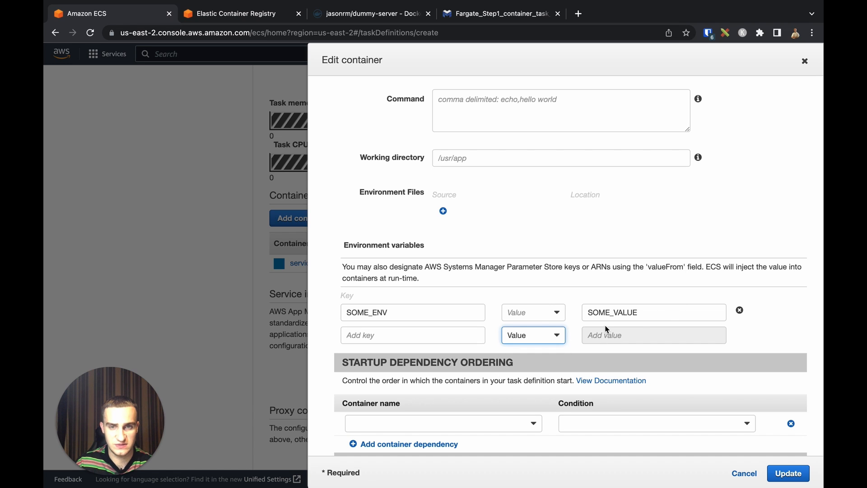
# Save the edited container and create the microservice task definition, opening its details page.
pyautogui.click(787, 472)
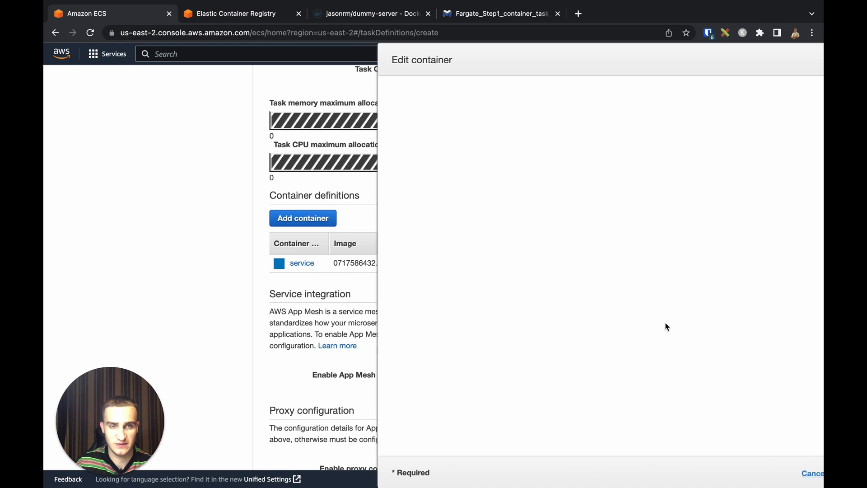
pyautogui.scroll(-10, 463, 296)
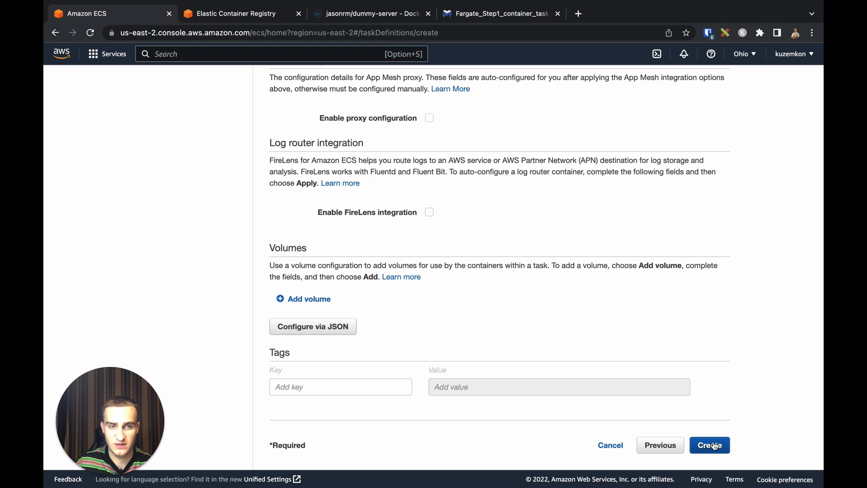
pyautogui.click(714, 446)
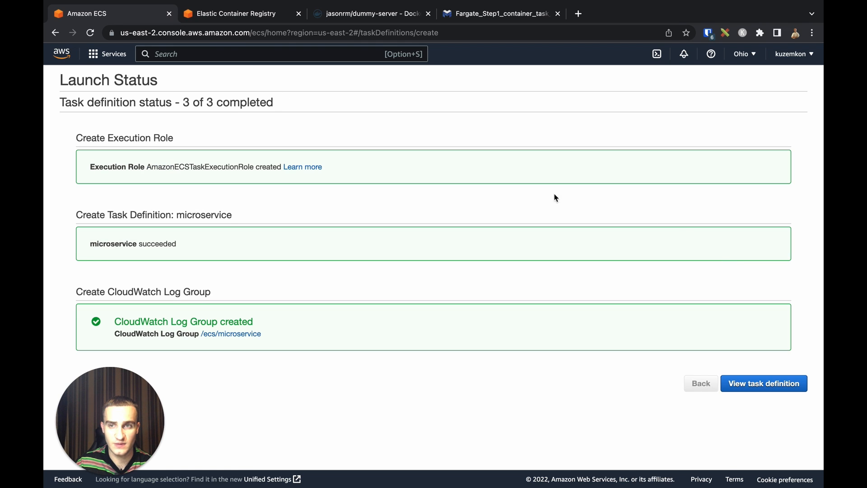
pyautogui.click(761, 387)
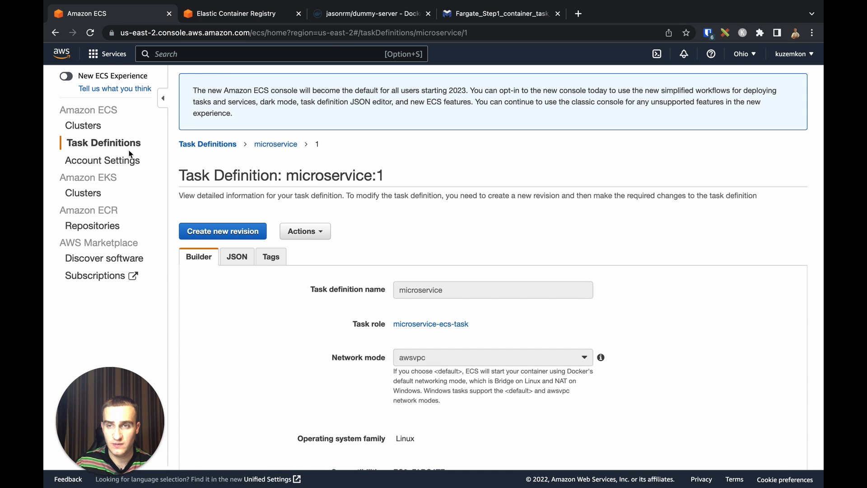
# Start creating a new ECS cluster and proceed to its configuration.
pyautogui.click(88, 130)
pyautogui.click(211, 221)
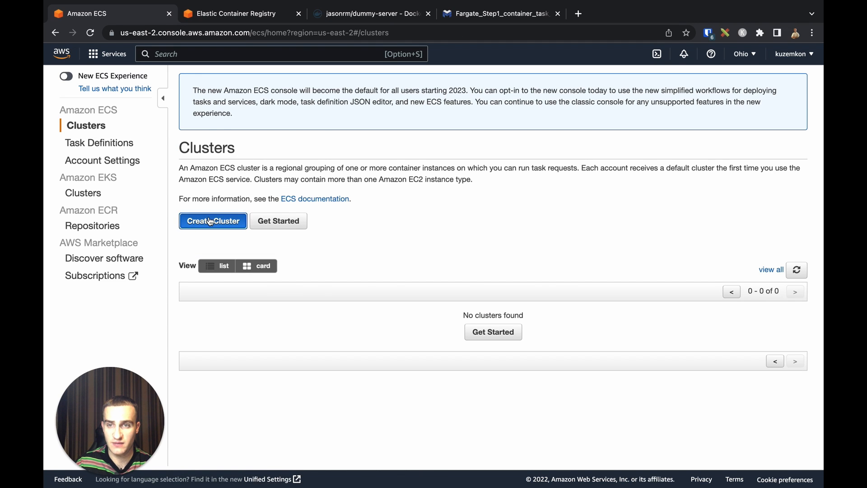
pyautogui.scroll(-3, 343, 244)
pyautogui.click(594, 444)
# Create the cluster with the name "backend", without a new VPC or Container Insights, and open its details page.
pyautogui.click(390, 139)
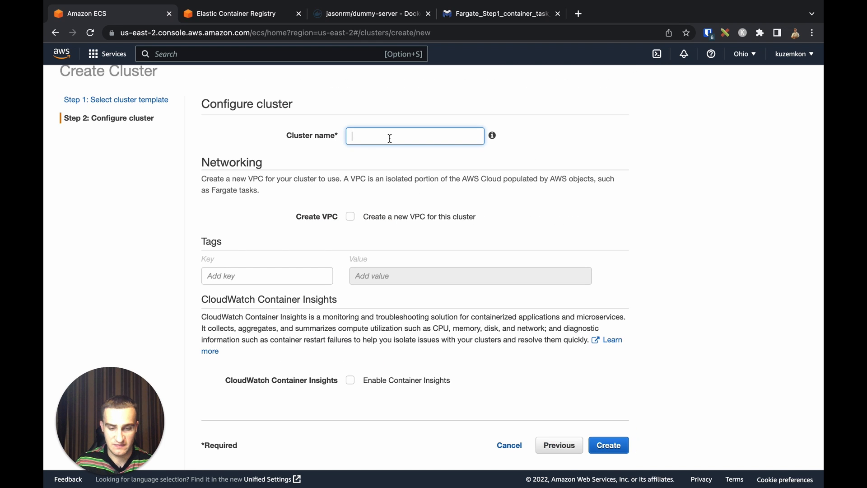
pyautogui.write('bacek')
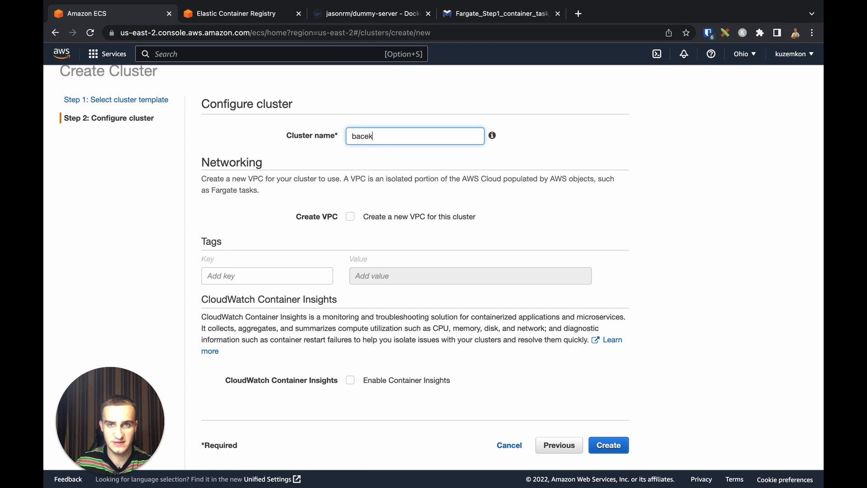
pyautogui.press('BackSpace')
pyautogui.press('BackSpace')
pyautogui.write('kend')
pyautogui.click(394, 337)
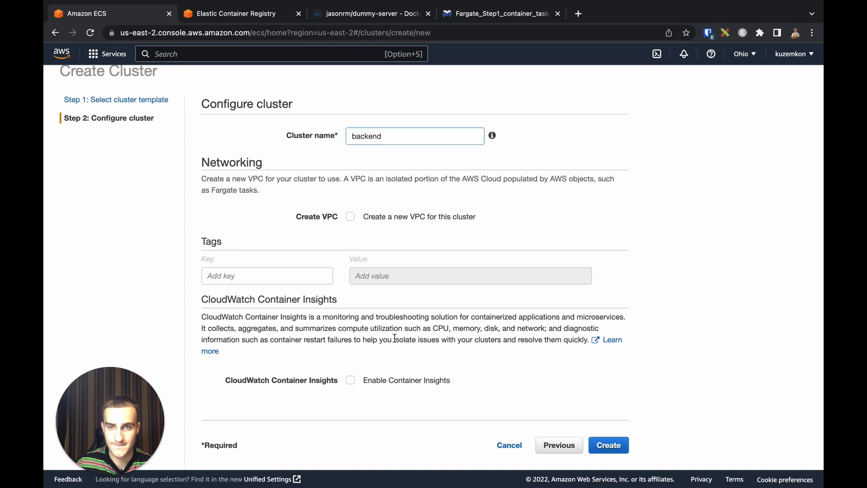
pyautogui.scroll(-1, 394, 337)
pyautogui.click(594, 440)
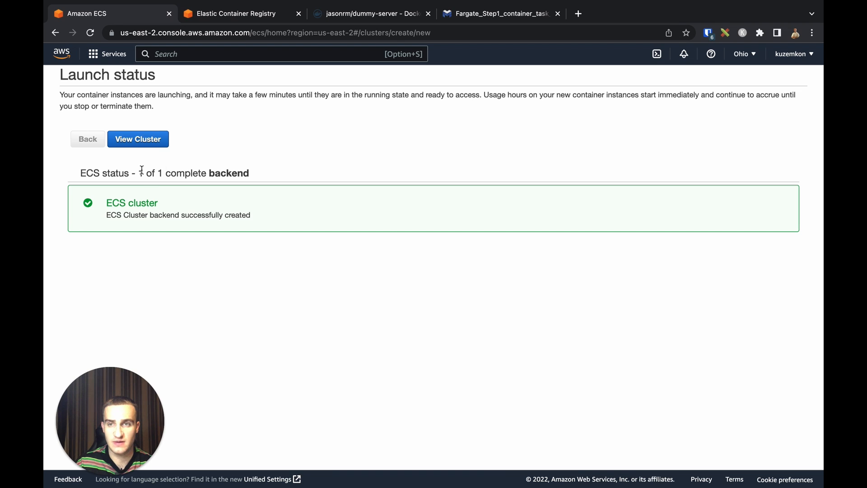
pyautogui.click(155, 138)
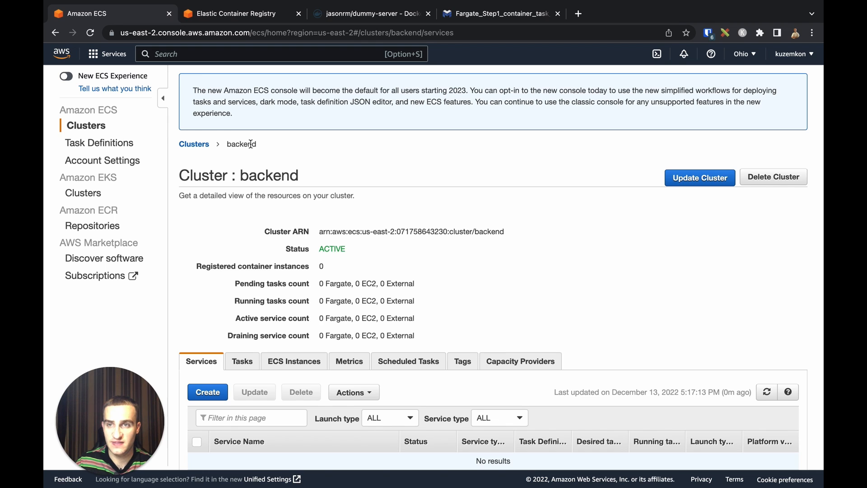
# Start creating a service in the backend cluster and choose the FARGATE launch type.
pyautogui.scroll(-1, 256, 172)
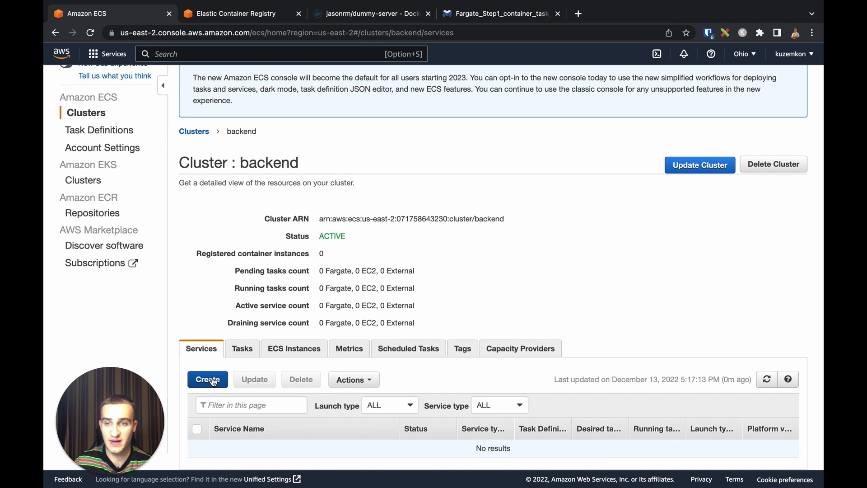
pyautogui.click(208, 380)
pyautogui.click(374, 199)
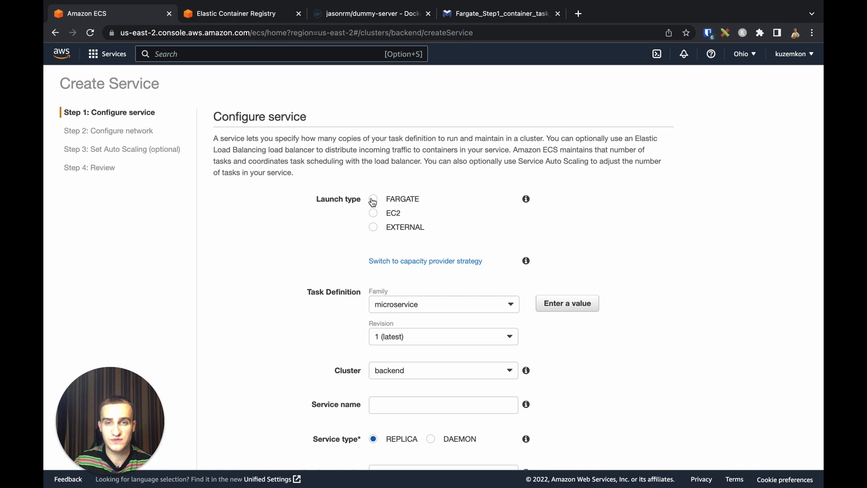
# Name the service "microservice" and set the number of tasks to 1, keeping the default healthy and maximum percentages.
pyautogui.scroll(-5, 282, 238)
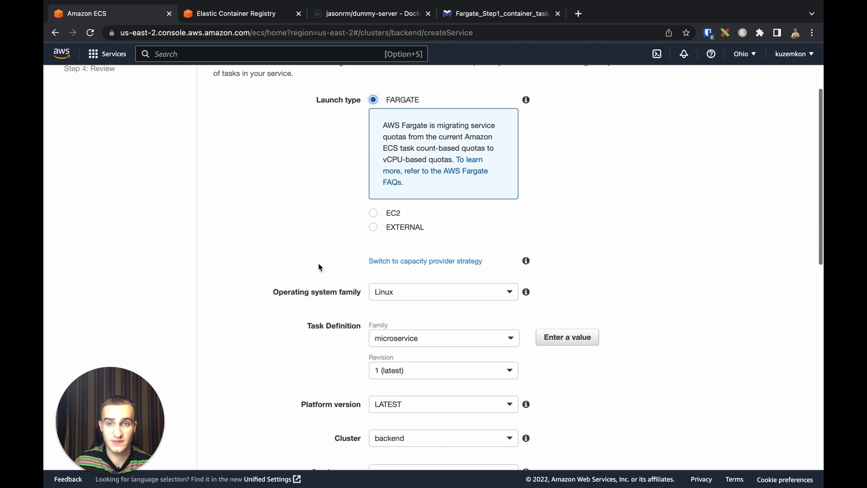
pyautogui.scroll(-1, 305, 283)
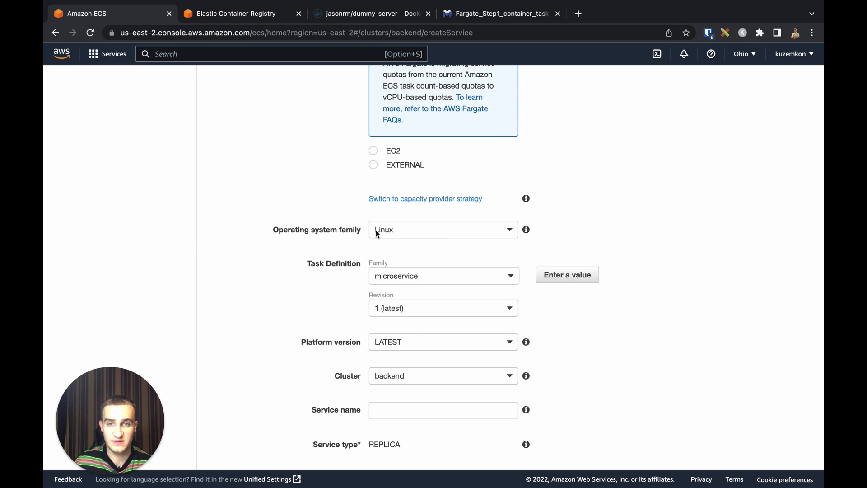
pyautogui.scroll(-1, 365, 237)
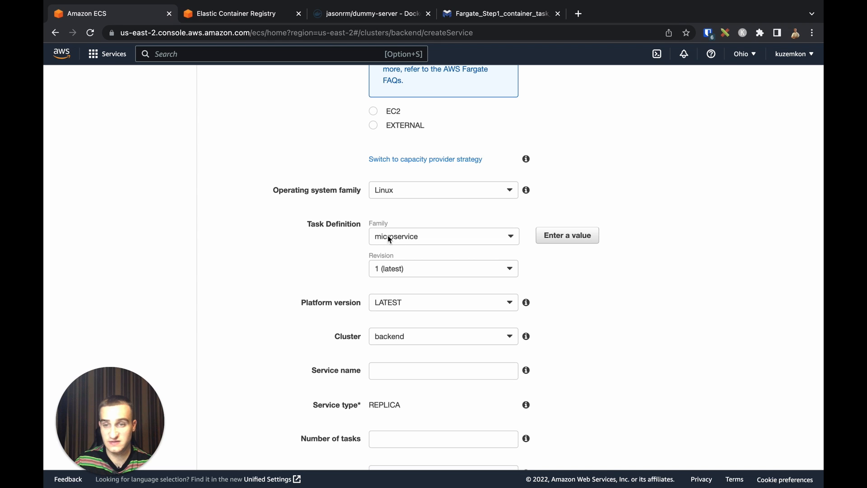
pyautogui.scroll(-2, 497, 255)
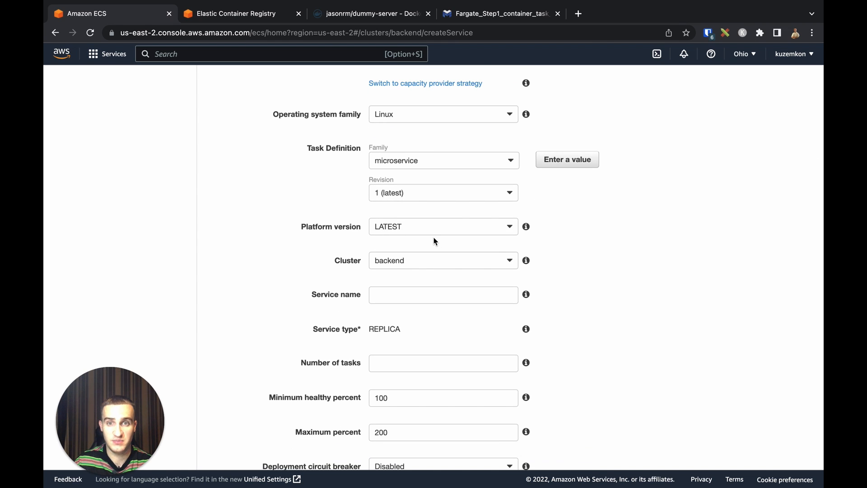
pyautogui.scroll(-1, 383, 265)
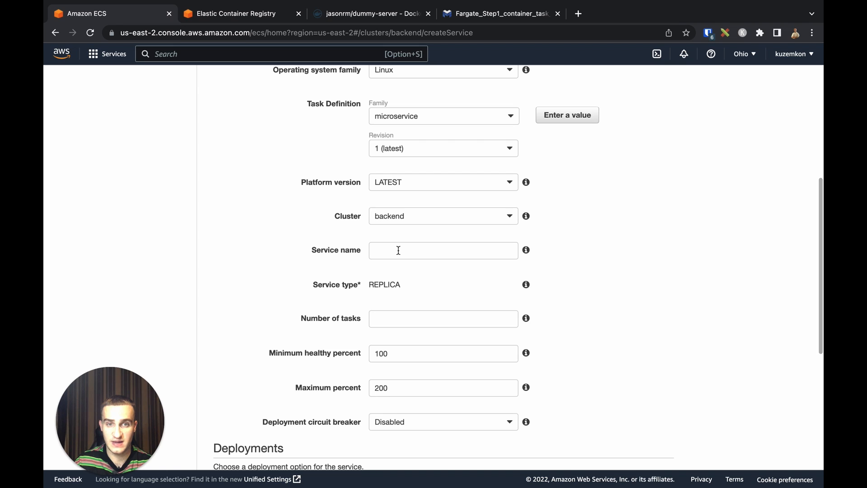
pyautogui.click(414, 249)
pyautogui.write('microservice')
pyautogui.scroll(-1, 411, 280)
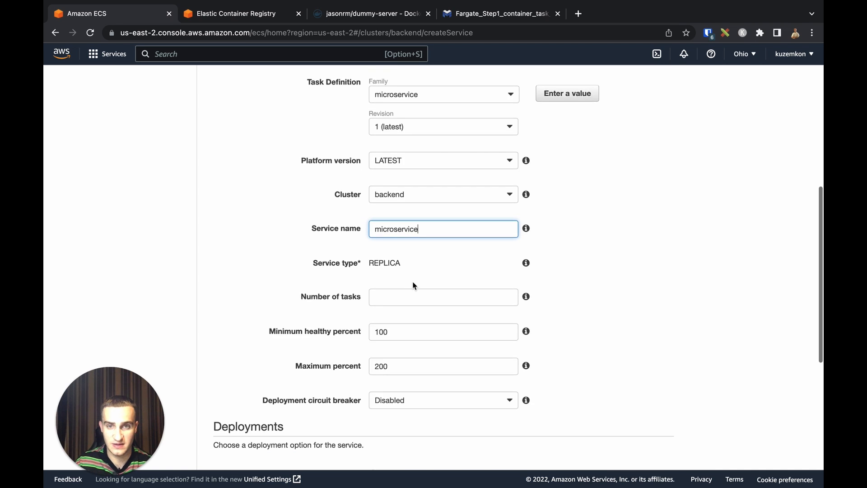
pyautogui.click(400, 268)
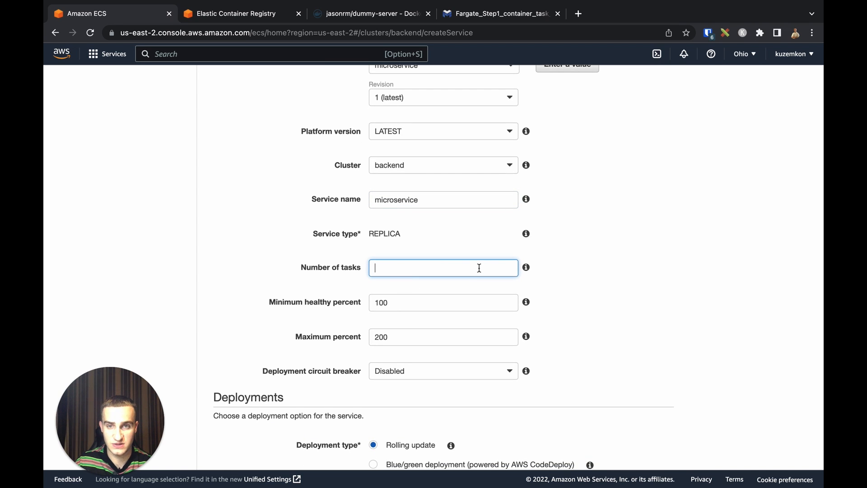
pyautogui.write('1')
pyautogui.click(416, 304)
pyautogui.click(406, 334)
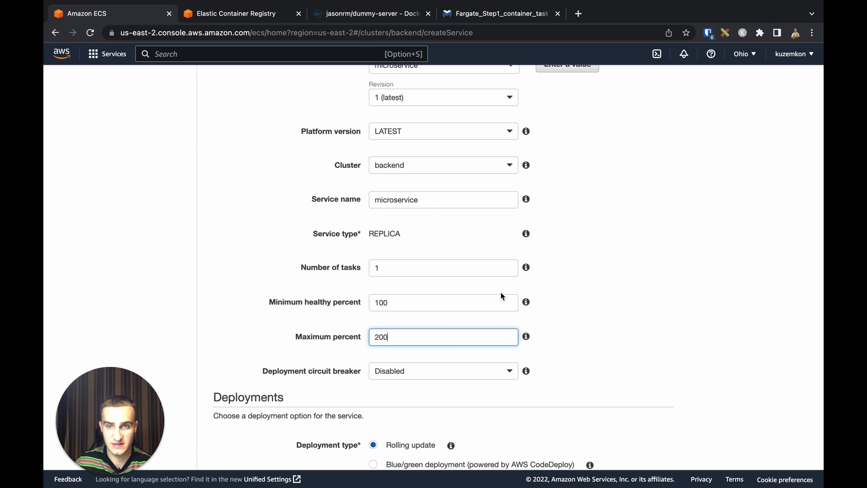
# Keep the rolling update deployment and default tagging, and proceed to the service's network configuration.
pyautogui.scroll(-3, 467, 302)
pyautogui.scroll(-3, 451, 258)
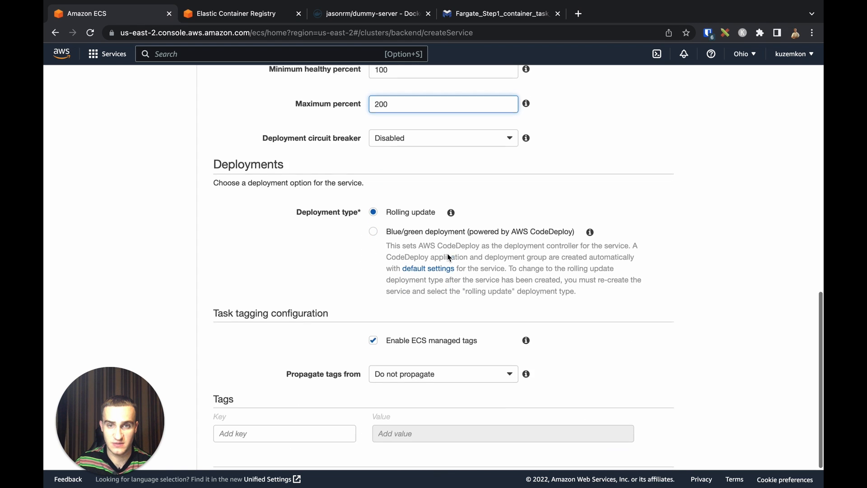
pyautogui.scroll(-1, 396, 315)
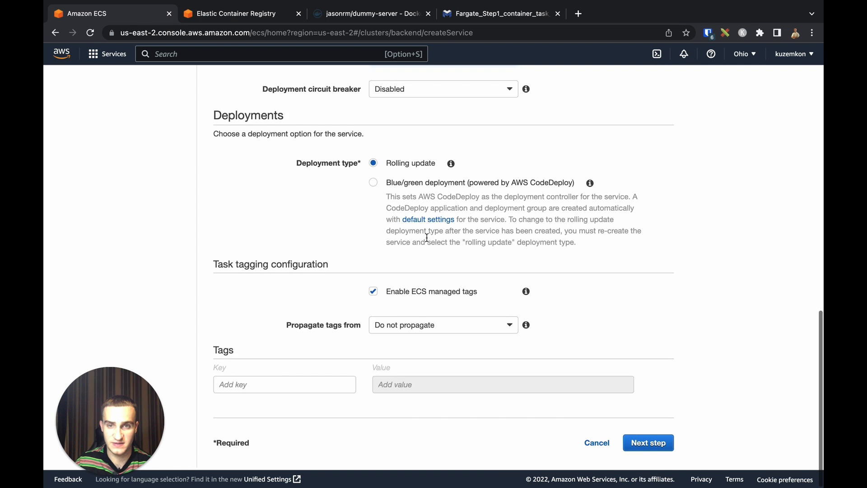
pyautogui.click(648, 445)
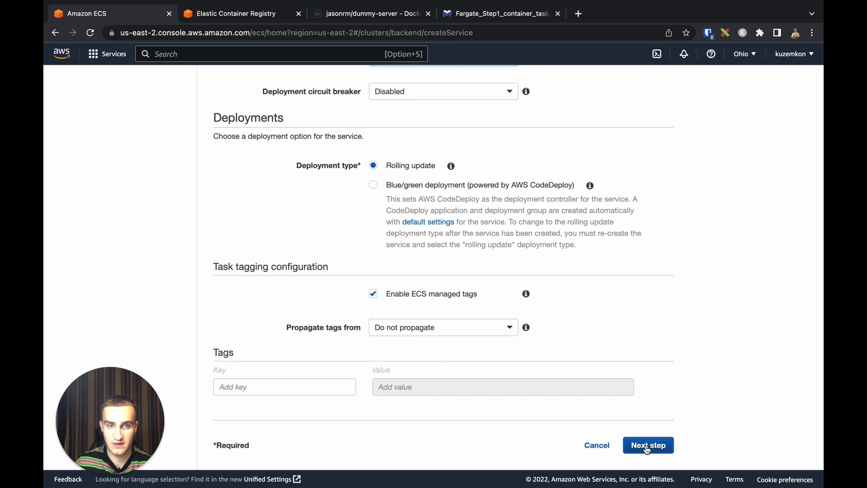
# Select the existing 172.31 VPC as the cluster VPC and add its us-east-2a, us-east-2b and us-east-2c subnets.
pyautogui.scroll(6, 391, 351)
pyautogui.click(443, 159)
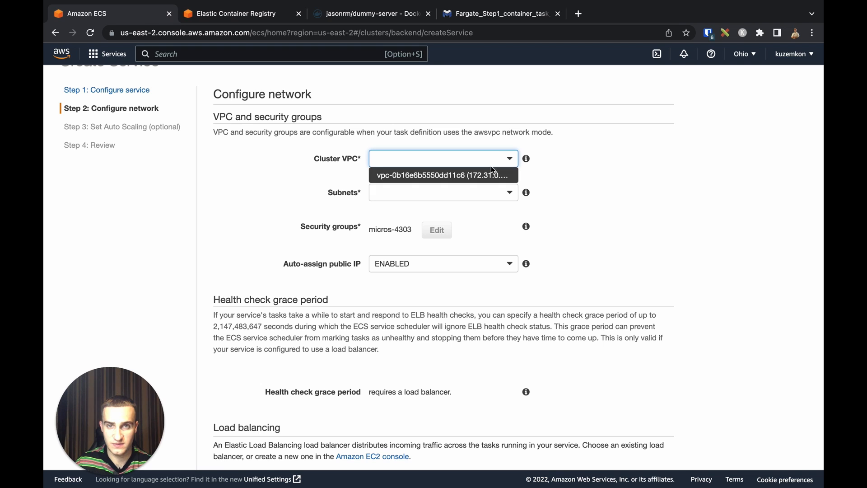
pyautogui.click(442, 171)
pyautogui.click(513, 192)
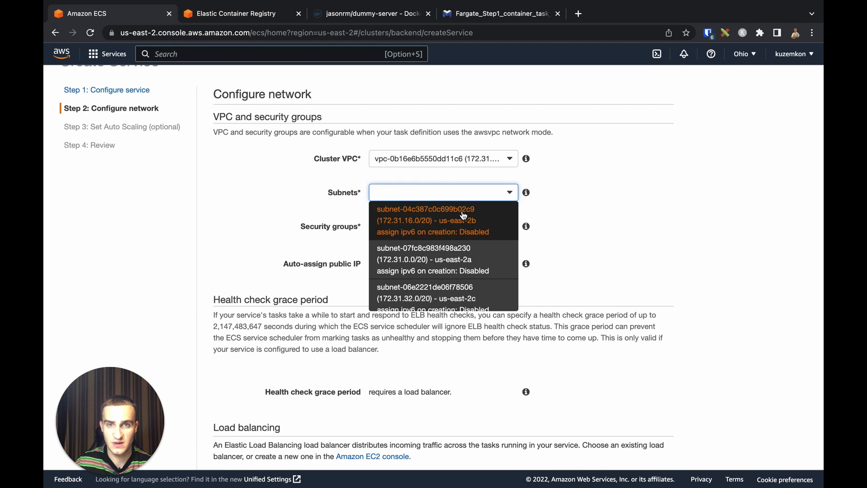
pyautogui.click(486, 213)
pyautogui.click(485, 245)
pyautogui.click(447, 309)
pyautogui.click(458, 284)
pyautogui.click(428, 388)
pyautogui.scroll(-2, 451, 316)
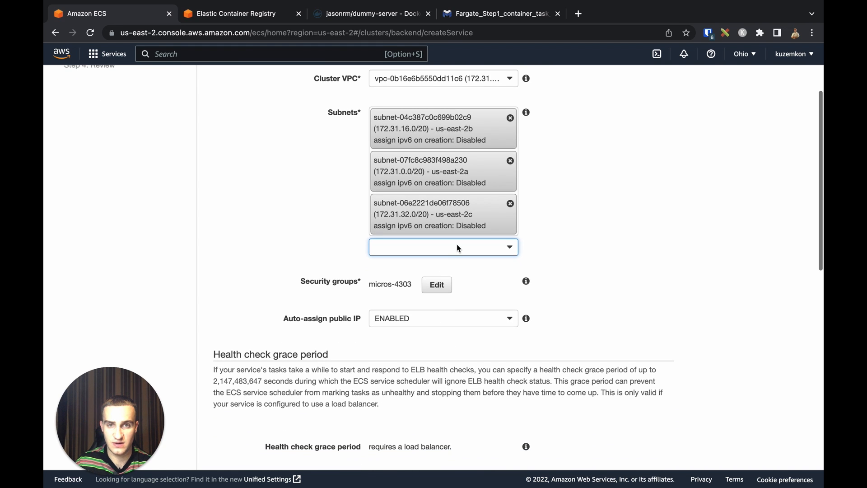
pyautogui.click(456, 247)
pyautogui.click(597, 268)
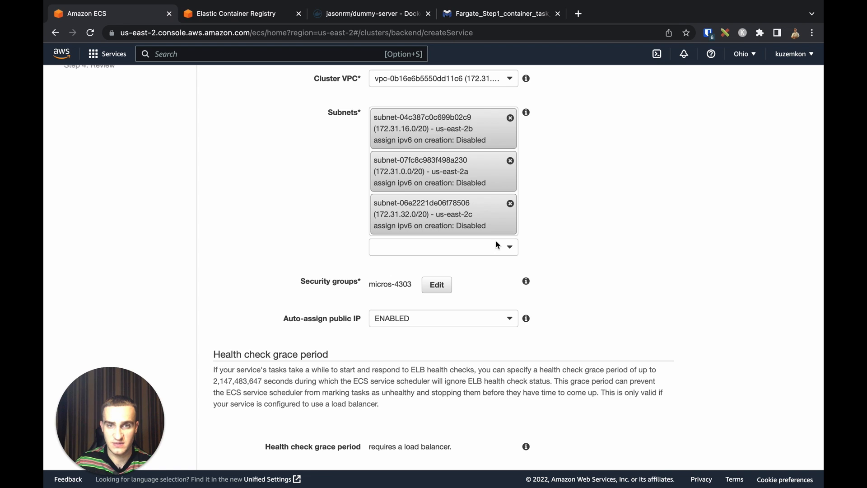
# Set the service's load balancer type to Application Load Balancer and check which load balancers are available.
pyautogui.scroll(-6, 384, 257)
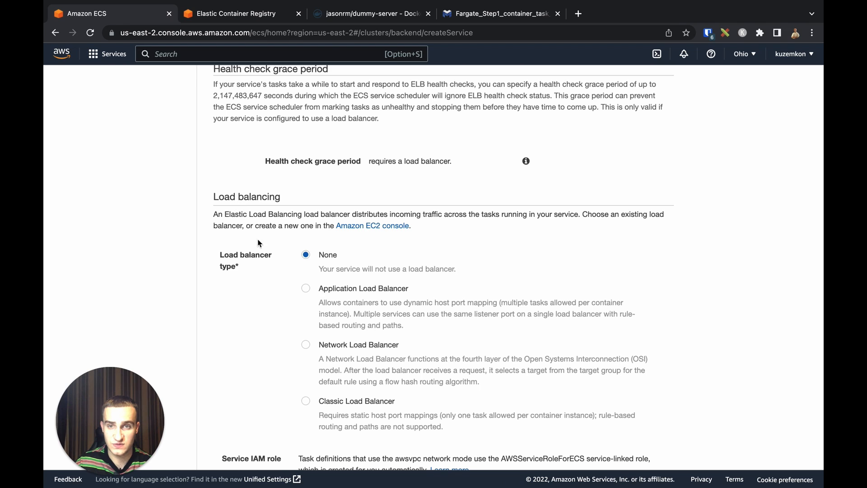
pyautogui.click(306, 288)
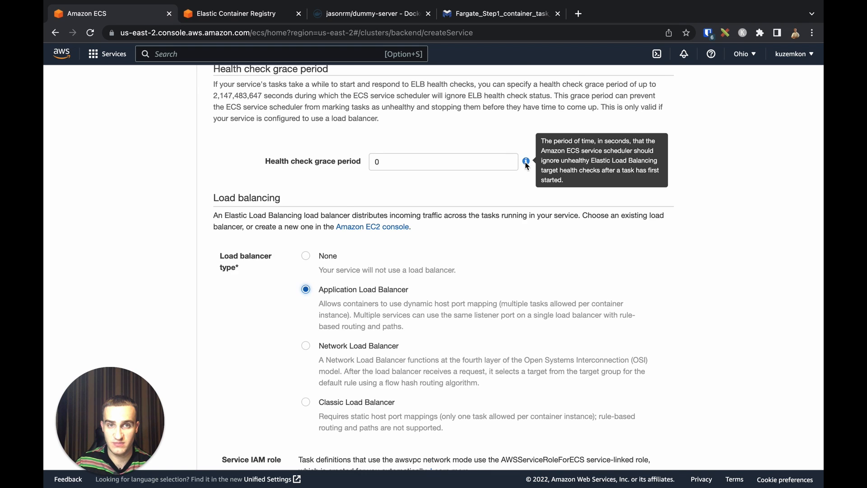
pyautogui.scroll(-5, 525, 161)
pyautogui.click(527, 286)
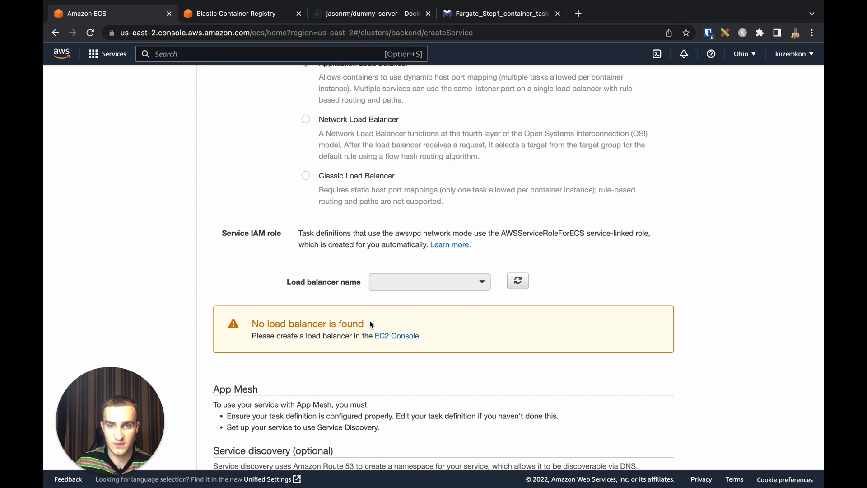
# Start creating an Application Load Balancer in the EC2 console and name it "backend".
pyautogui.click(392, 341)
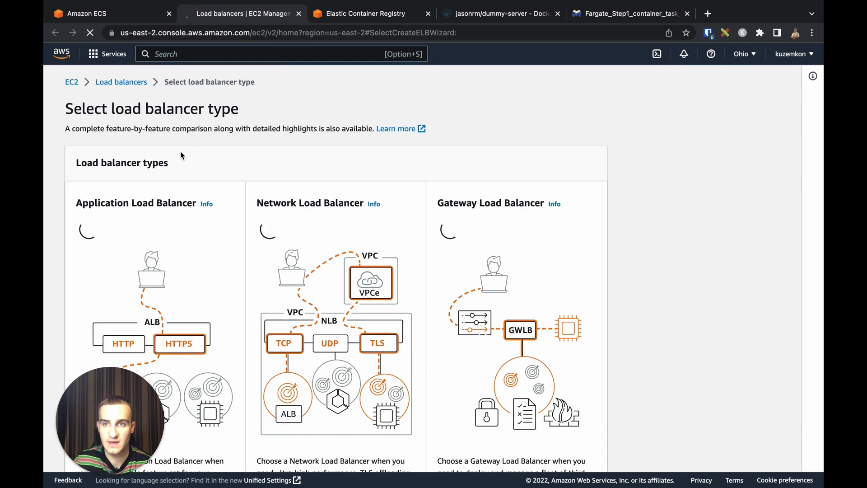
pyautogui.scroll(-5, 186, 161)
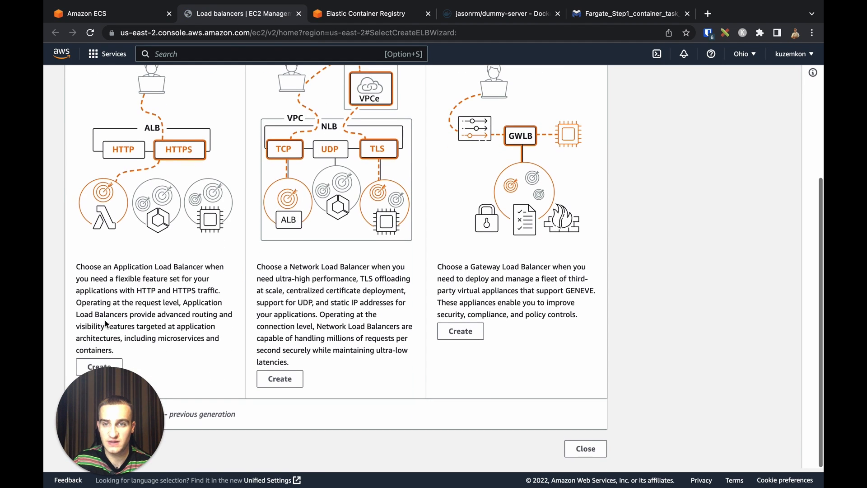
pyautogui.click(84, 369)
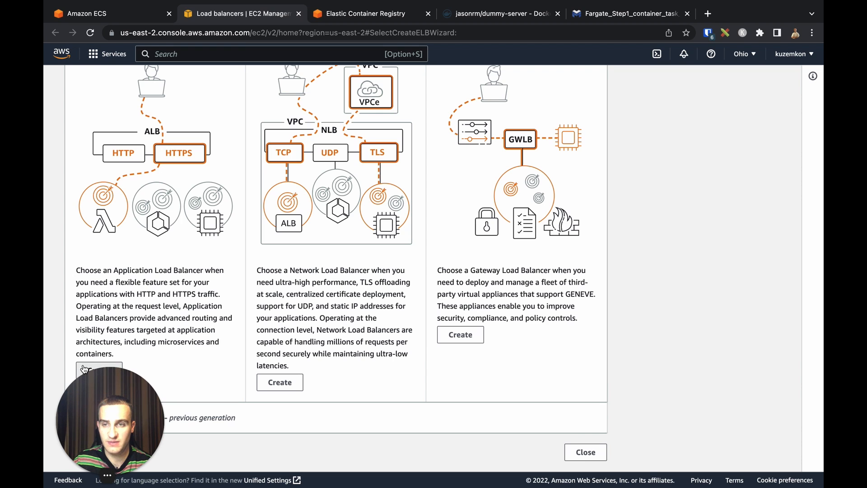
pyautogui.click(149, 293)
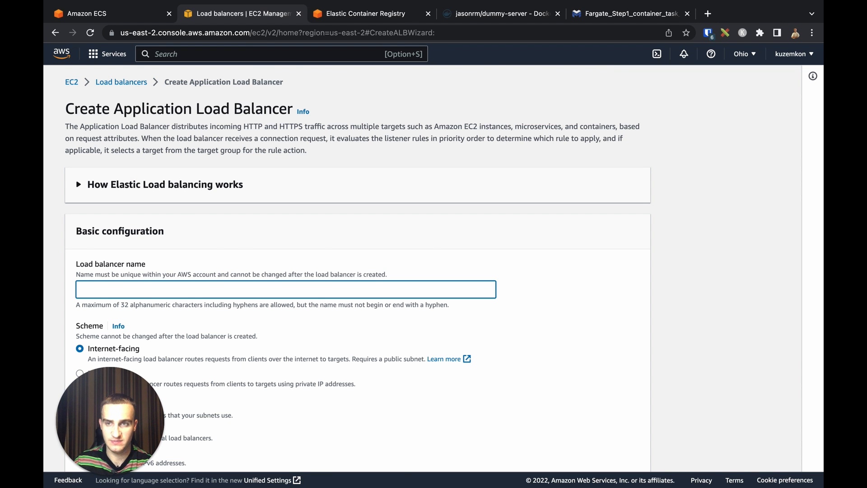
pyautogui.write('backend')
# Map the load balancer to the availability zones us-east-2a, us-east-2b and us-east-2c in the default-selected VPC.
pyautogui.scroll(-8, 85, 244)
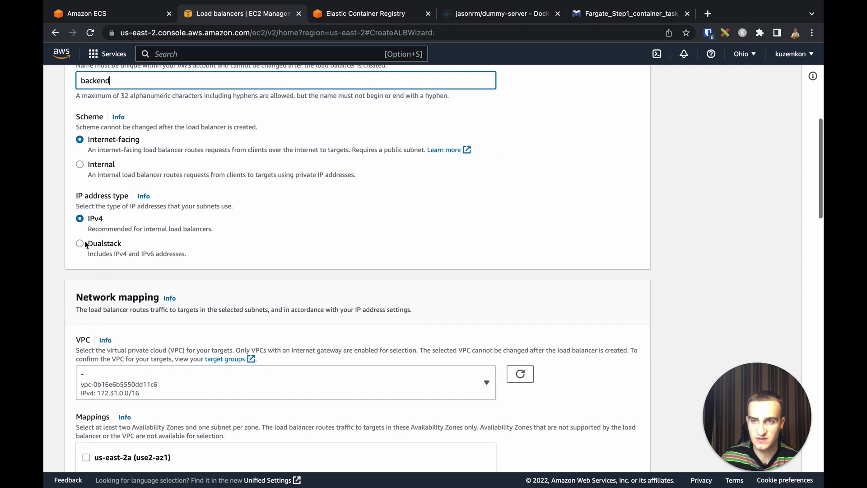
pyautogui.scroll(-2, 86, 244)
pyautogui.click(486, 261)
pyautogui.click(487, 262)
pyautogui.scroll(-1, 479, 282)
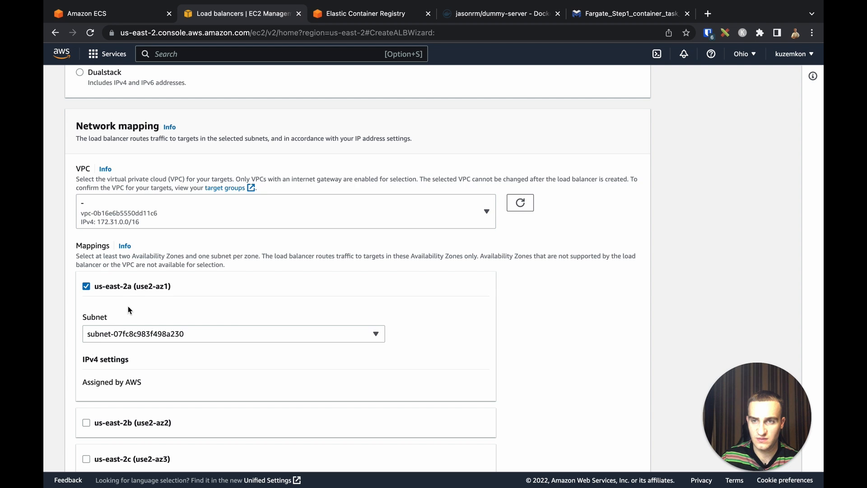
pyautogui.scroll(-2, 129, 307)
pyautogui.click(87, 339)
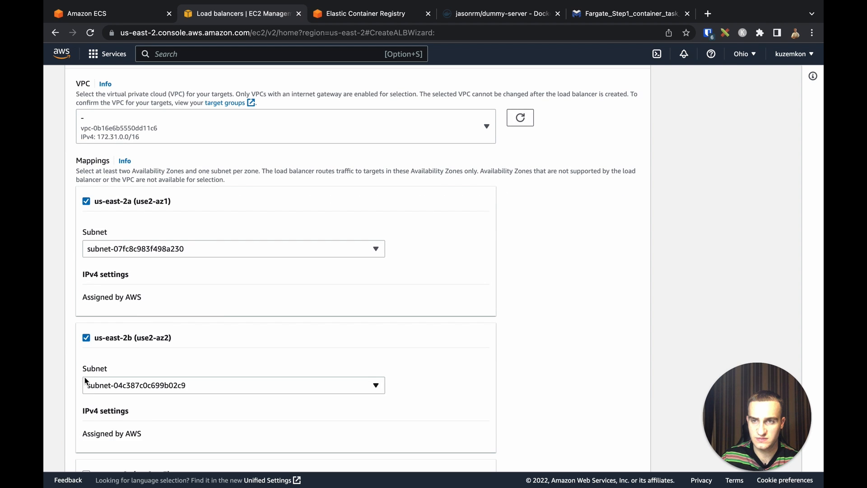
pyautogui.scroll(-3, 86, 382)
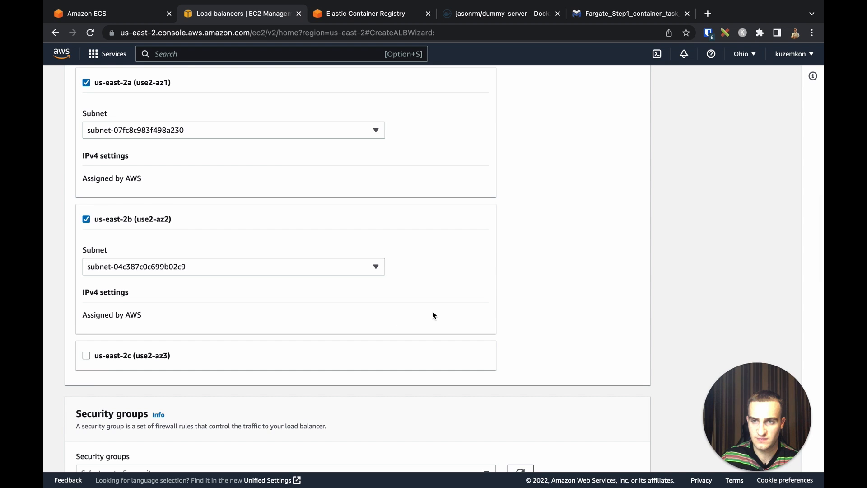
pyautogui.scroll(-6, 544, 271)
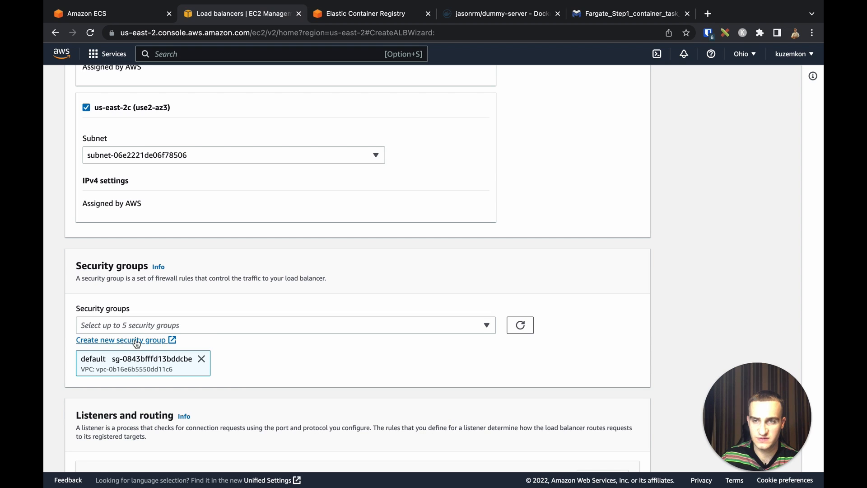
# Start creating a new security group for the load balancer and name it "backend-loadbalancer".
pyautogui.click(252, 329)
pyautogui.click(273, 313)
pyautogui.click(156, 338)
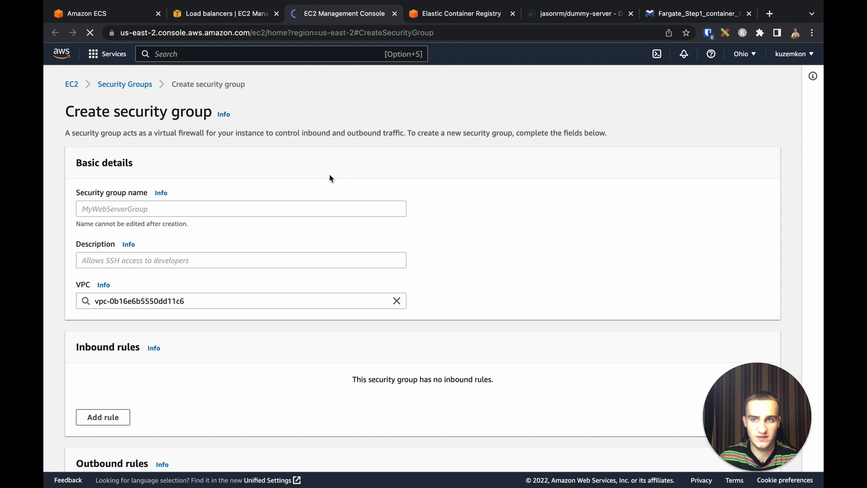
pyautogui.click(271, 203)
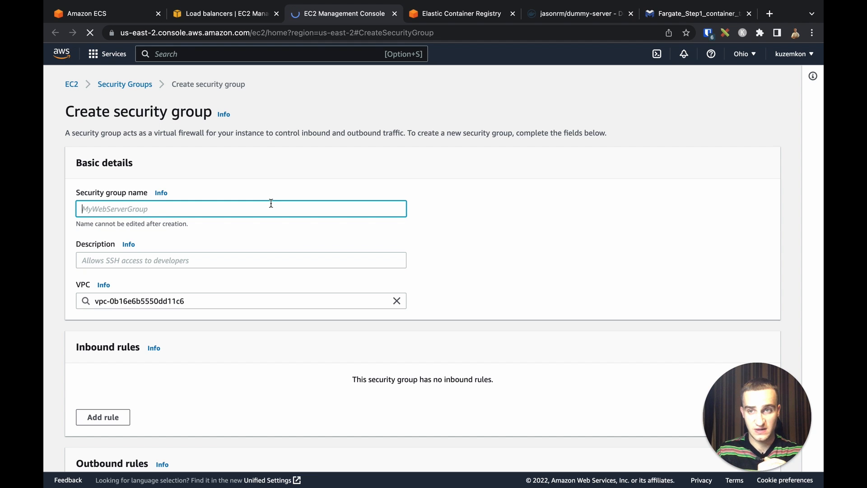
pyautogui.write('backend-loadbalancer')
# Change the security group's existing outbound rule to Custom TCP on port 80.
pyautogui.scroll(-5, 373, 230)
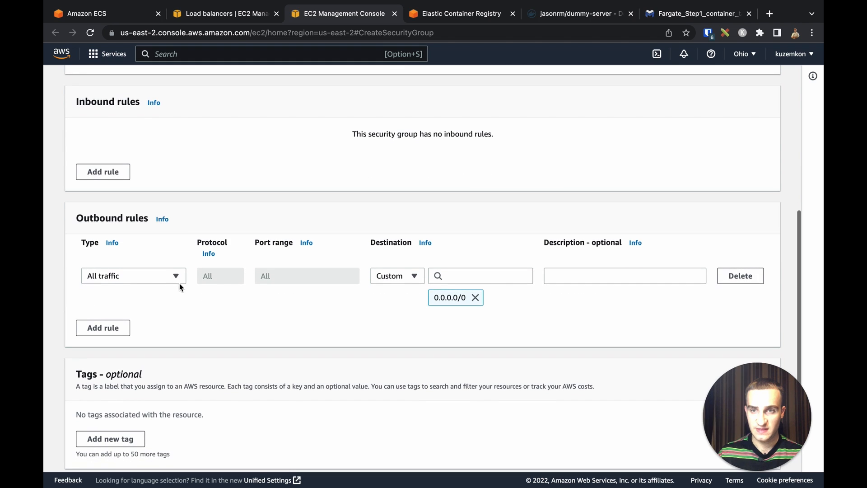
pyautogui.click(179, 280)
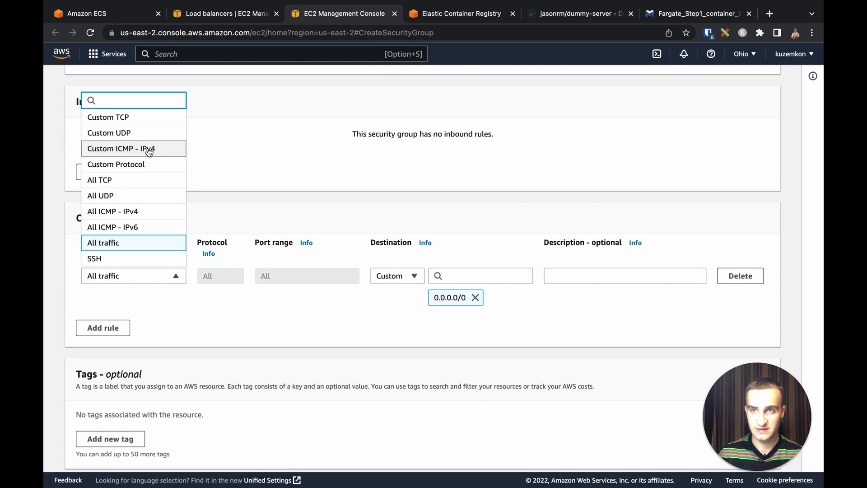
pyautogui.click(146, 118)
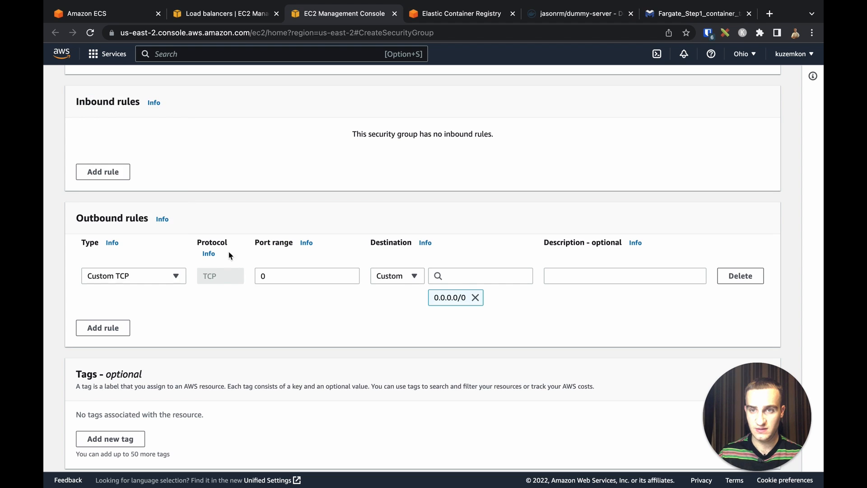
pyautogui.click(291, 276)
pyautogui.doubleClick(279, 276)
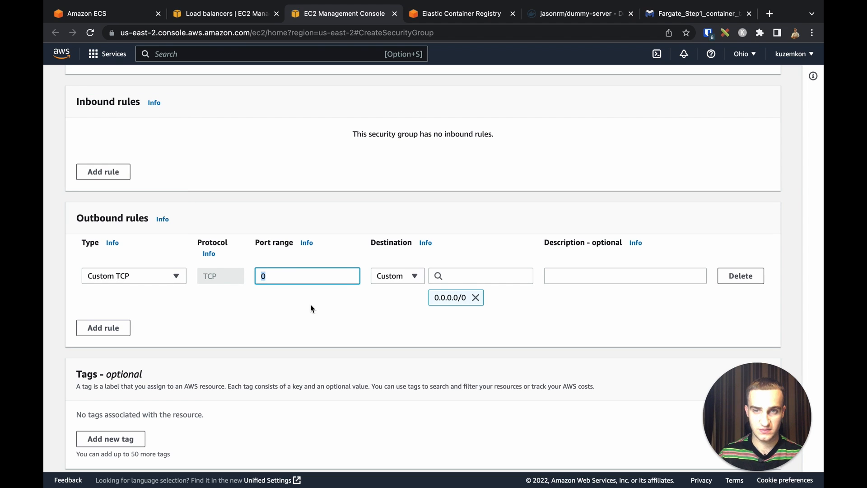
pyautogui.write('80')
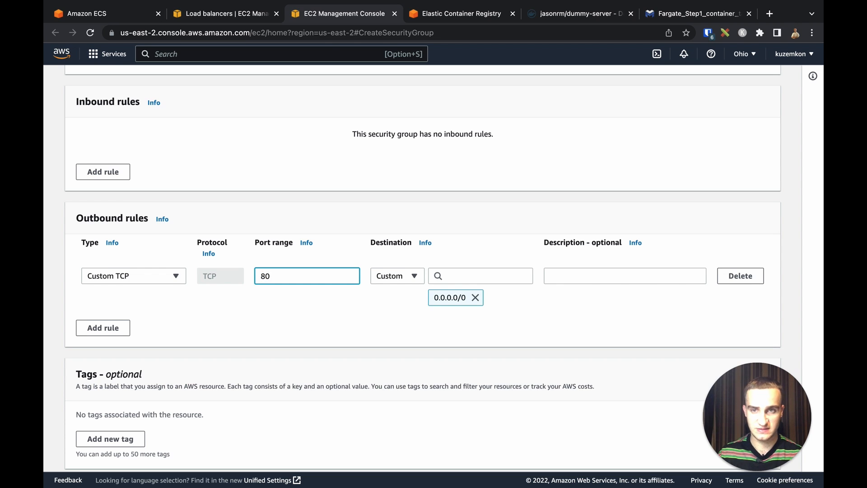
pyautogui.scroll(-1, 284, 319)
pyautogui.click(284, 320)
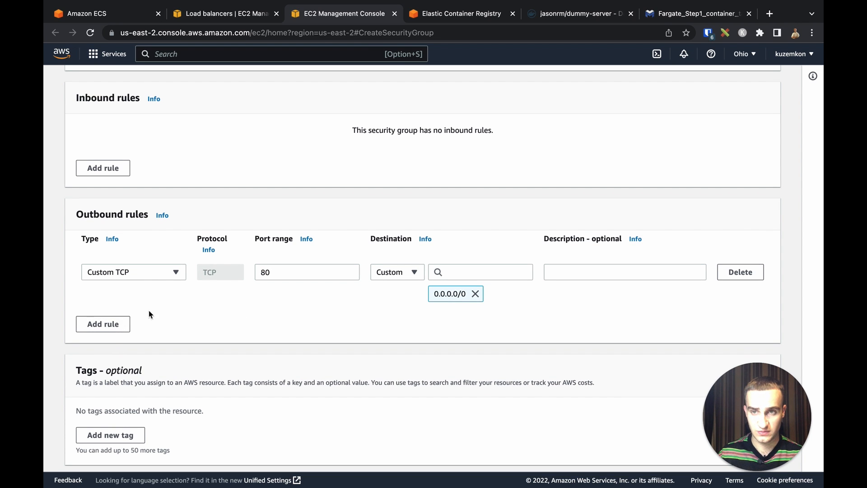
# Add a second outbound Custom TCP rule for port 443 and set the destination of both rules to Anywhere-IPv4 (0.0.0.0/0).
pyautogui.click(112, 323)
pyautogui.click(163, 320)
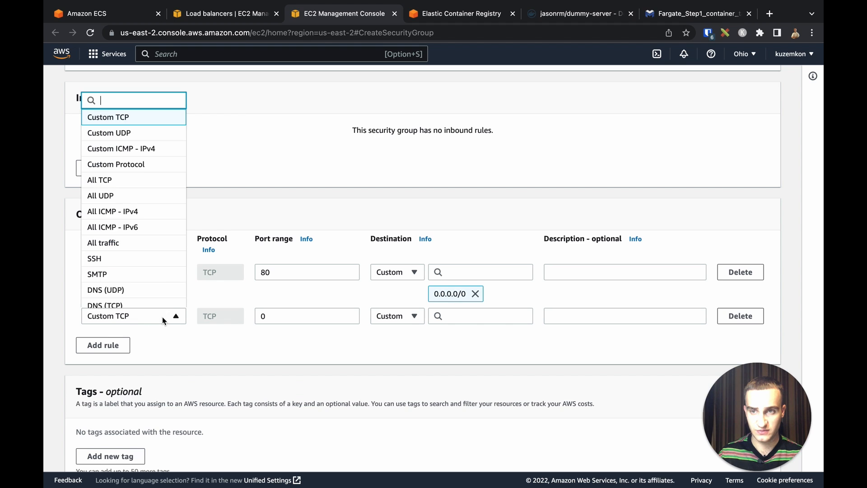
pyautogui.press('Tab')
pyautogui.write('443')
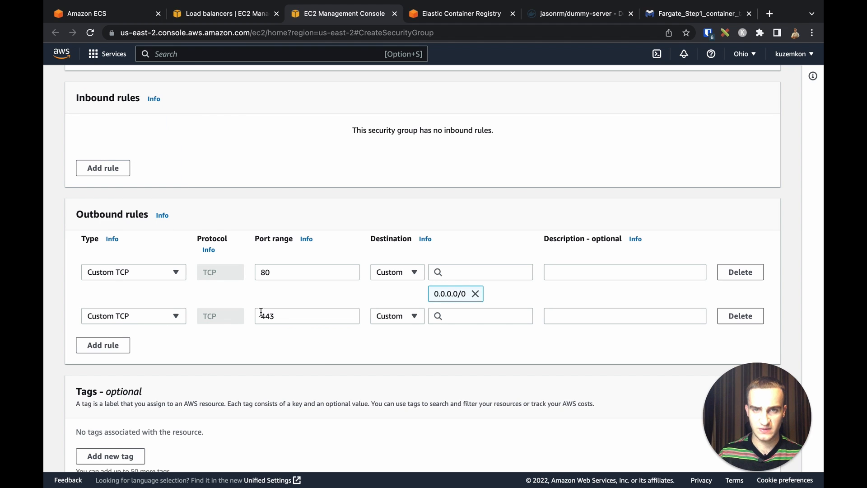
pyautogui.click(481, 319)
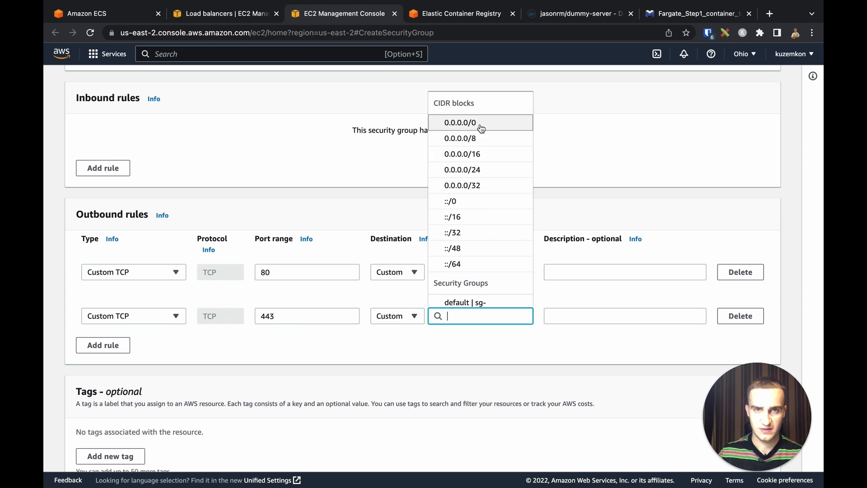
pyautogui.click(450, 125)
pyautogui.click(397, 271)
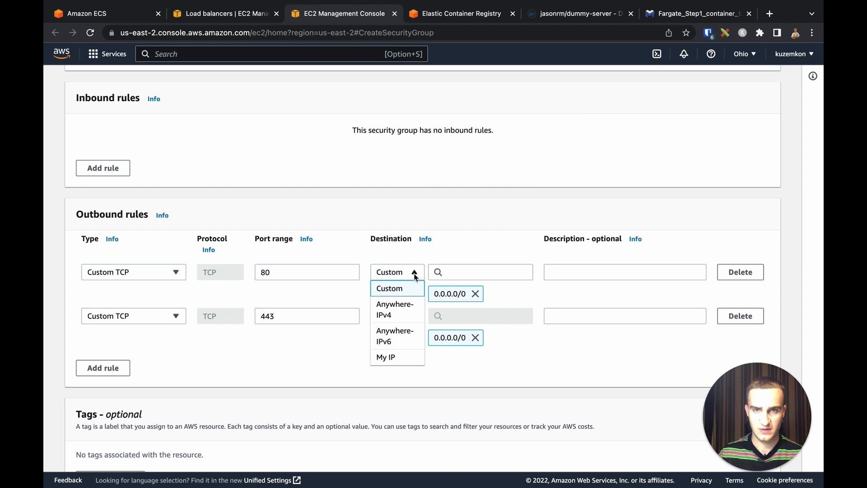
pyautogui.click(408, 309)
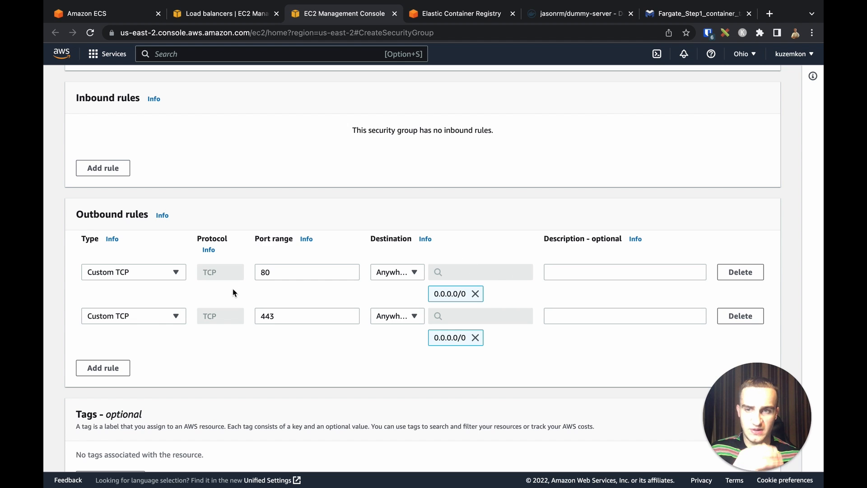
# Copy the security group name "backend-loadbalancer" into its description and create the security group.
pyautogui.scroll(-3, 244, 284)
pyautogui.click(678, 455)
pyautogui.click(156, 259)
pyautogui.tripleClick(181, 210)
pyautogui.press('super+c')
pyautogui.click(225, 261)
pyautogui.press('super+v')
pyautogui.scroll(-5, 652, 442)
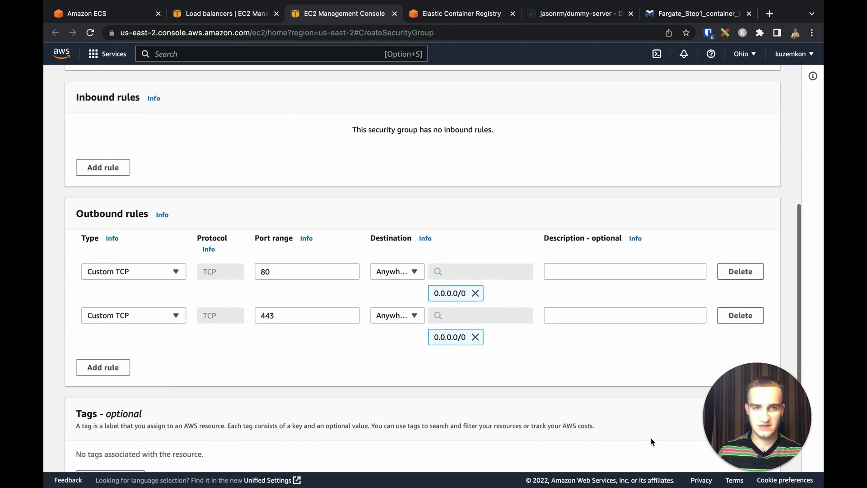
pyautogui.scroll(-2, 651, 442)
pyautogui.click(695, 469)
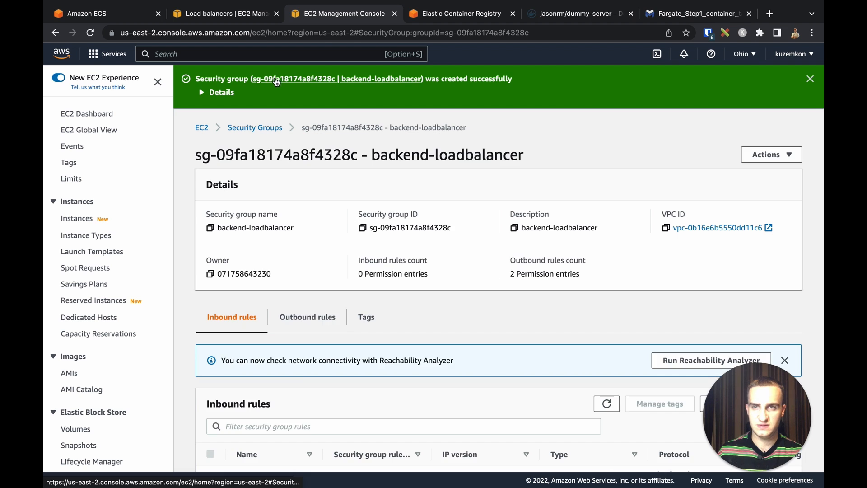
# Refresh the load balancer's available security groups and add "backend-loadbalancer" alongside the default one.
pyautogui.click(250, 14)
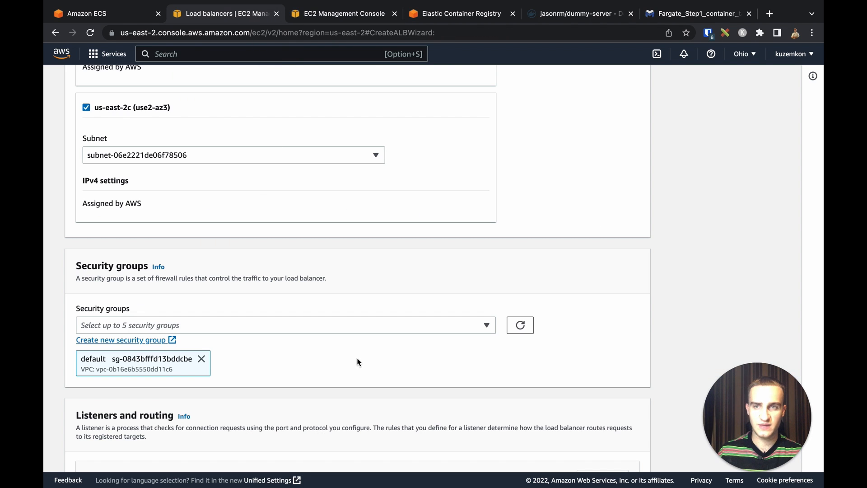
pyautogui.click(520, 325)
pyautogui.click(485, 325)
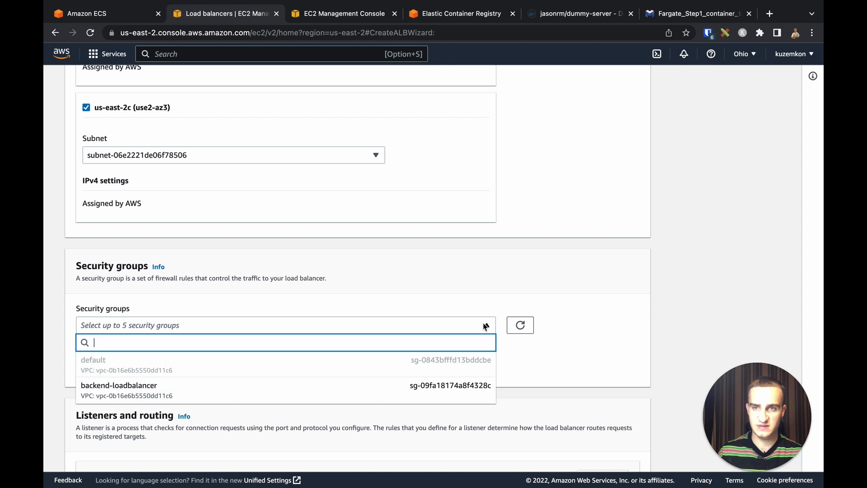
pyautogui.click(327, 387)
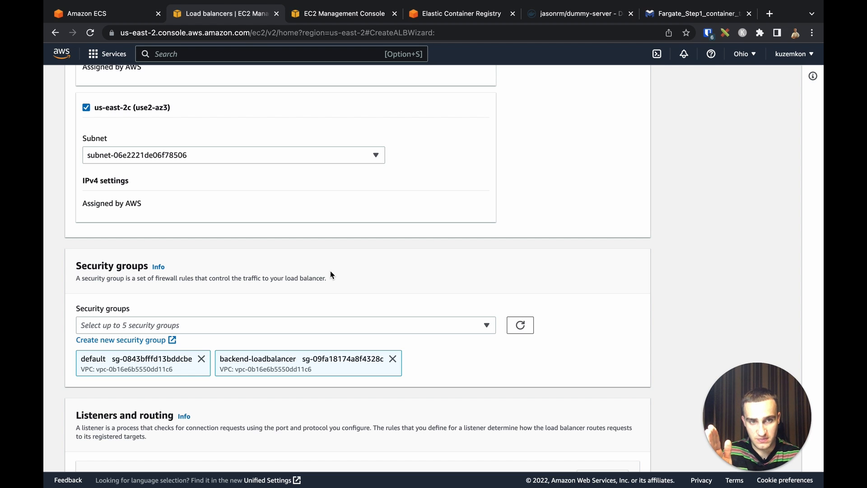
# Keep the load balancer's listener on HTTP port 80 and start creating a target group for its default action.
pyautogui.scroll(-5, 353, 293)
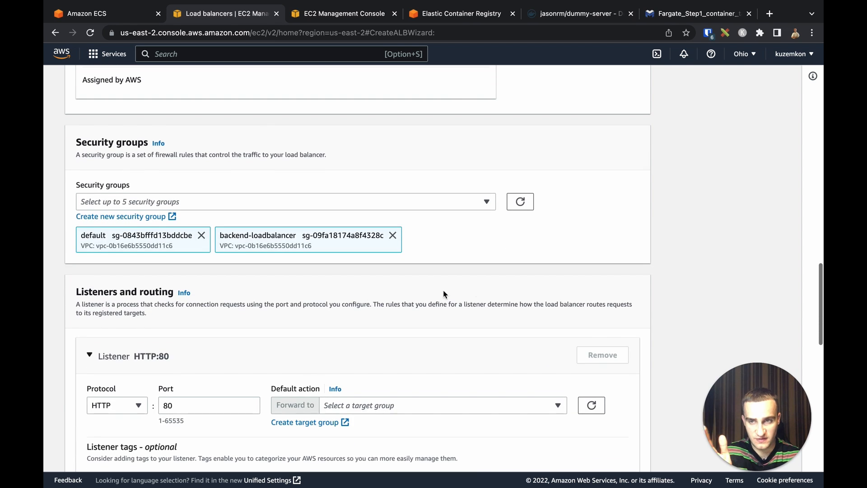
pyautogui.scroll(-1, 310, 257)
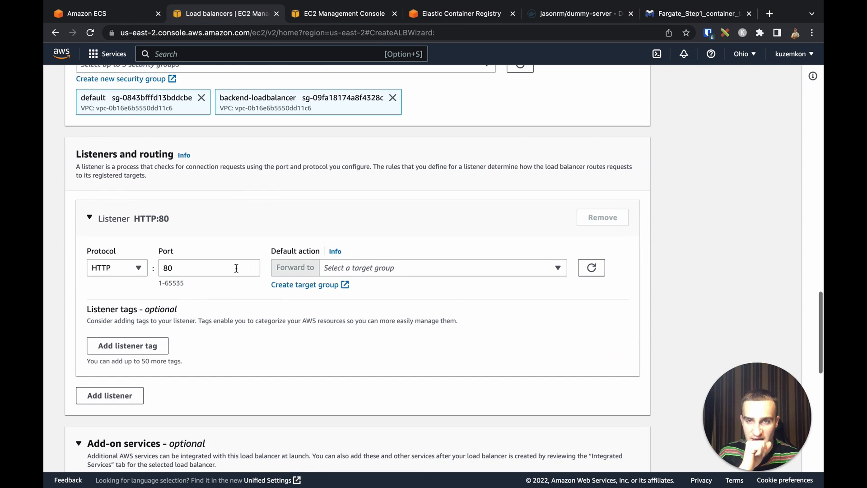
pyautogui.click(175, 268)
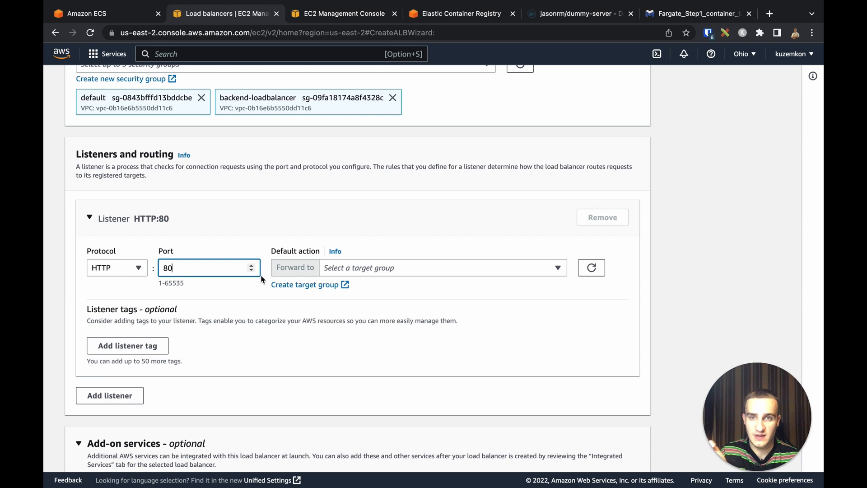
pyautogui.click(368, 279)
pyautogui.click(326, 256)
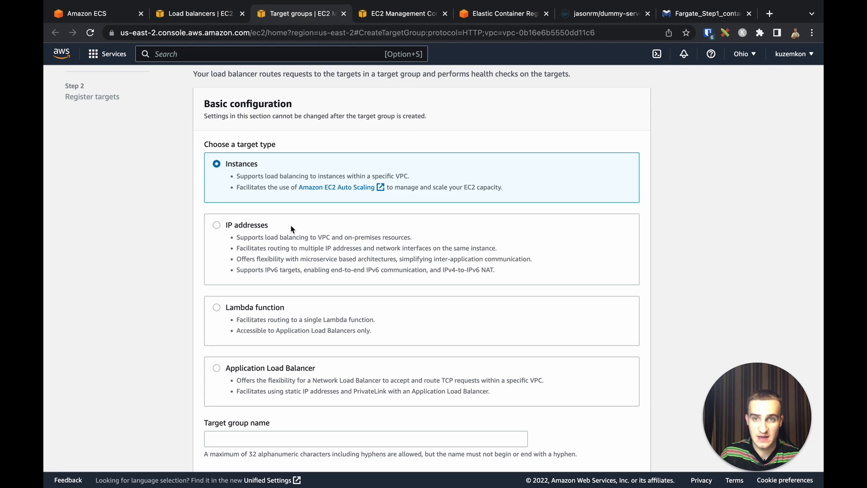
# Set the target type to IP addresses, name the target group "microservice" and set its port to 8080.
pyautogui.click(264, 232)
pyautogui.scroll(-3, 298, 318)
pyautogui.click(298, 318)
pyautogui.write('m')
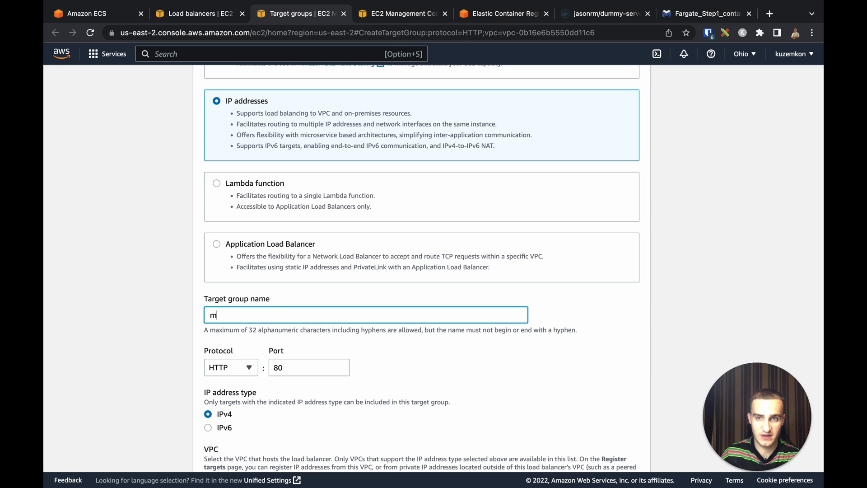
pyautogui.write('icroservice')
pyautogui.scroll(-1, 307, 311)
pyautogui.click(307, 311)
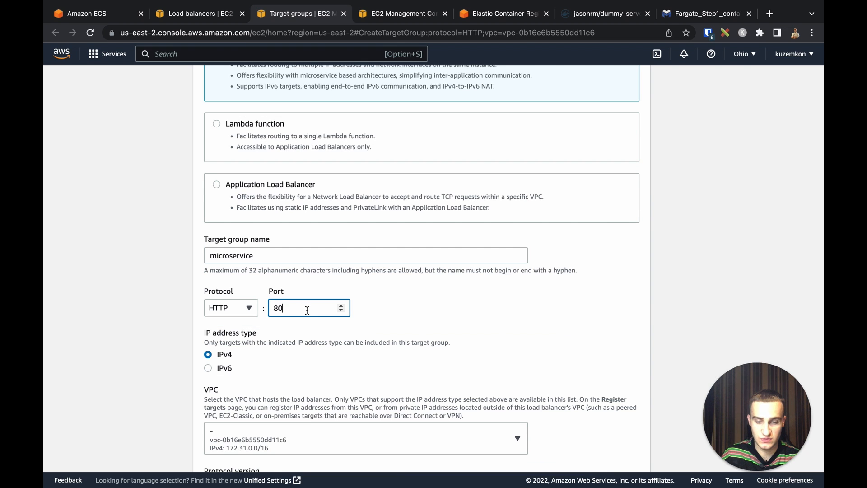
pyautogui.write('80')
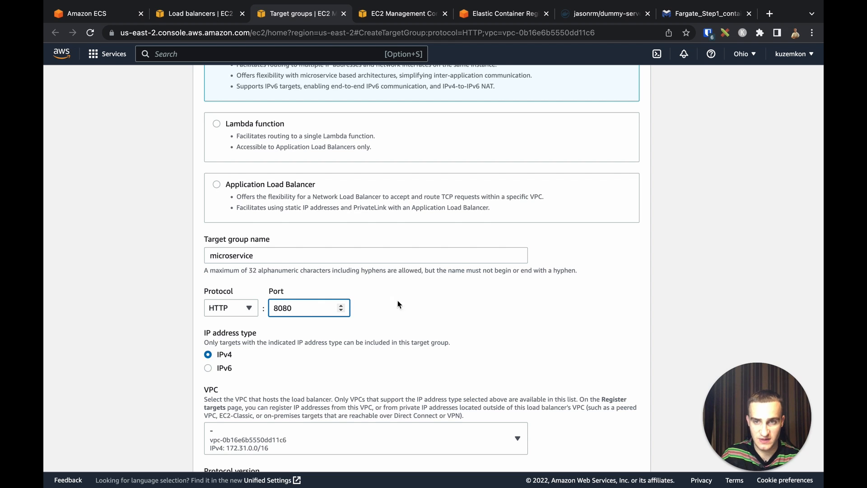
# Keep the remaining target group settings at their defaults and create the target group without registering any IP targets.
pyautogui.scroll(-4, 276, 233)
pyautogui.scroll(-2, 276, 233)
pyautogui.scroll(-5, 277, 233)
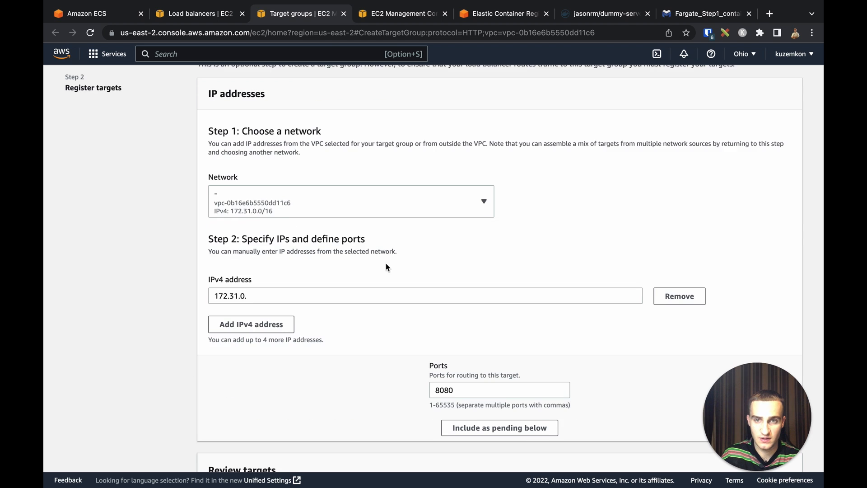
pyautogui.scroll(-2, 385, 262)
pyautogui.scroll(-1, 353, 267)
pyautogui.scroll(-4, 353, 268)
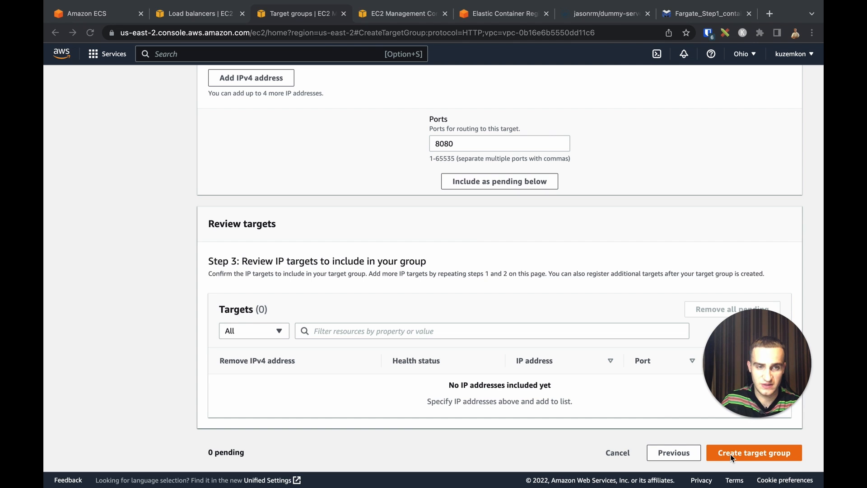
pyautogui.click(731, 453)
# Refresh the target groups in the load balancer form and forward the HTTP:80 listener to "microservice".
pyautogui.click(195, 14)
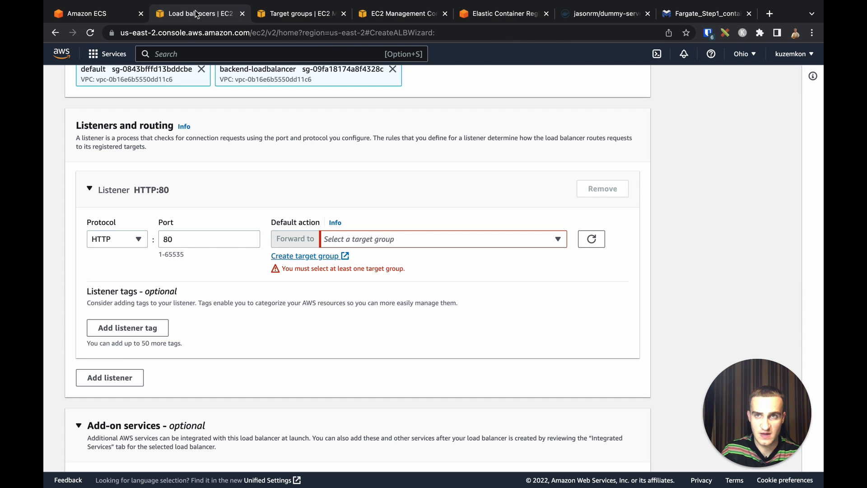
pyautogui.click(590, 239)
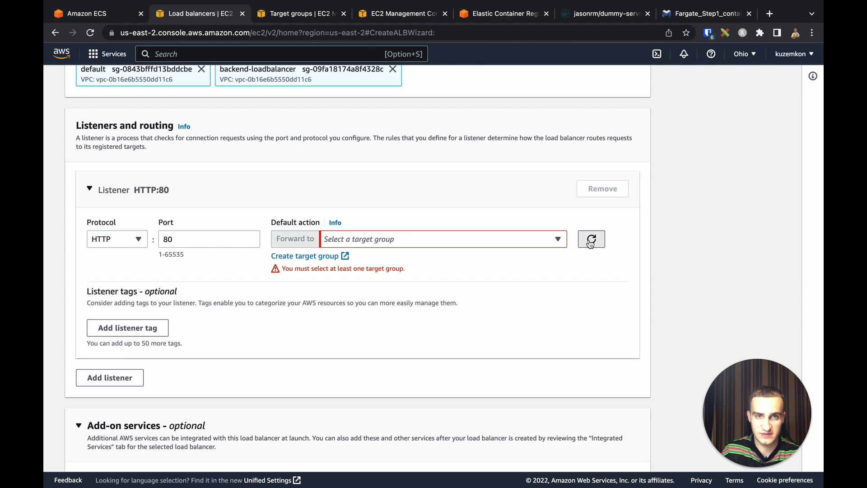
pyautogui.click(557, 241)
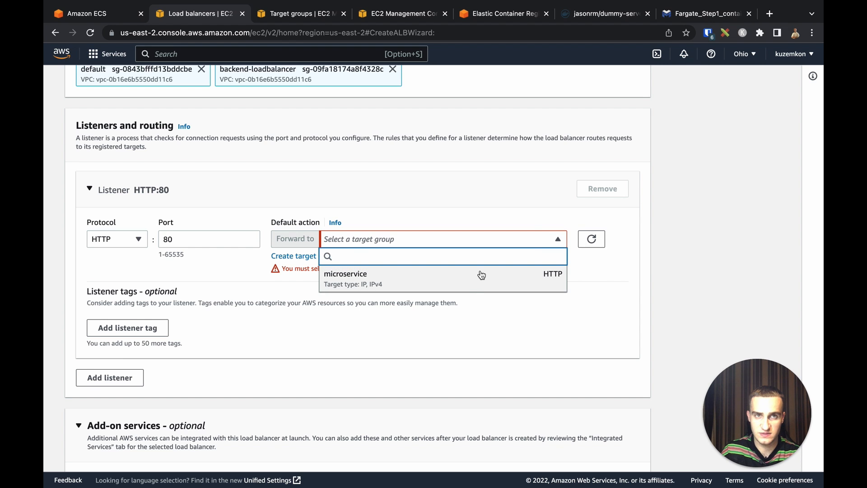
pyautogui.click(455, 281)
# Create the backend load balancer and view it in the load balancers list.
pyautogui.scroll(-10, 456, 253)
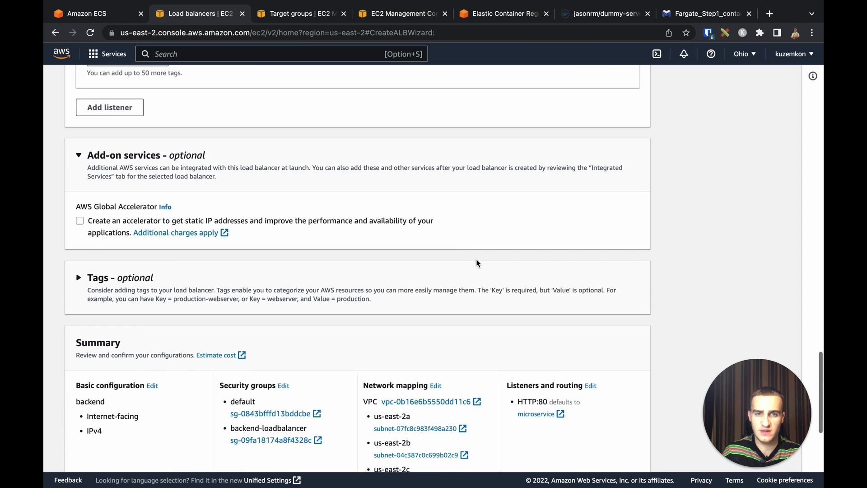
pyautogui.scroll(-1, 496, 288)
pyautogui.click(589, 450)
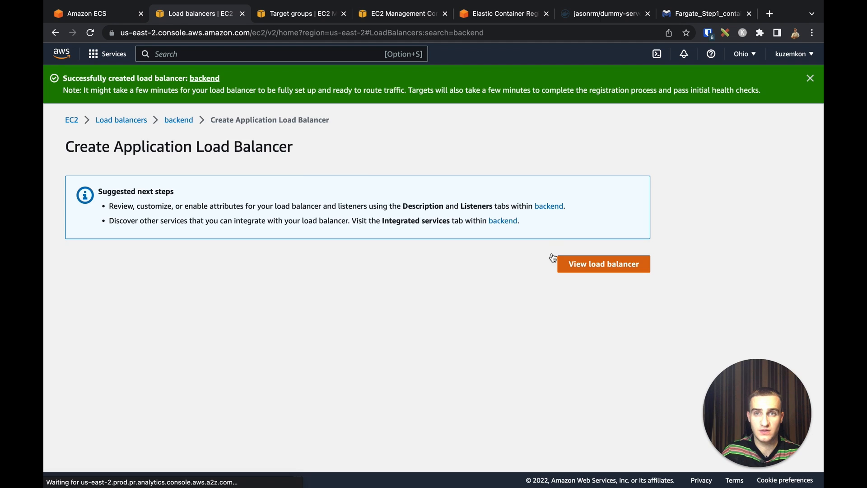
pyautogui.click(562, 262)
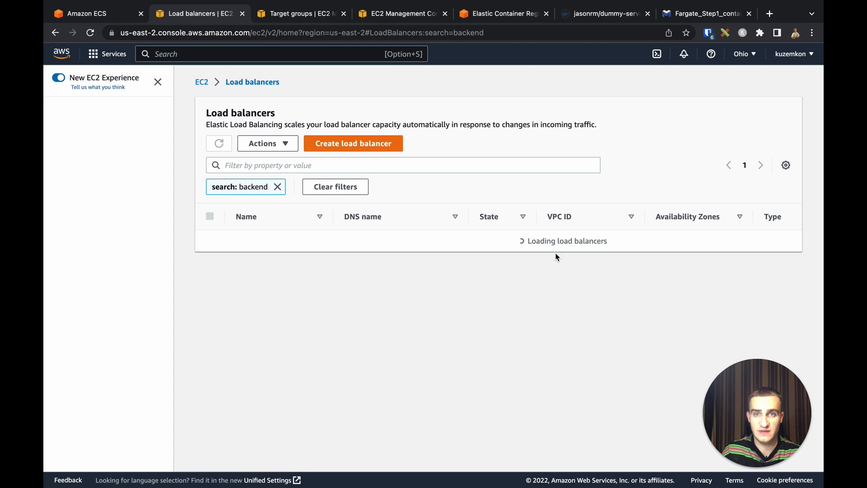
# Return to the Amazon ECS service form, refresh its load balancers and select "backend" as the load balancer name.
pyautogui.click(108, 18)
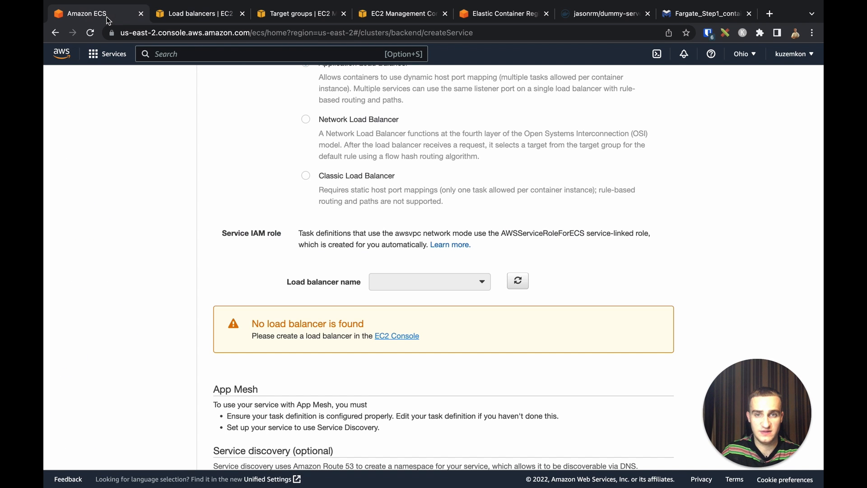
pyautogui.click(517, 281)
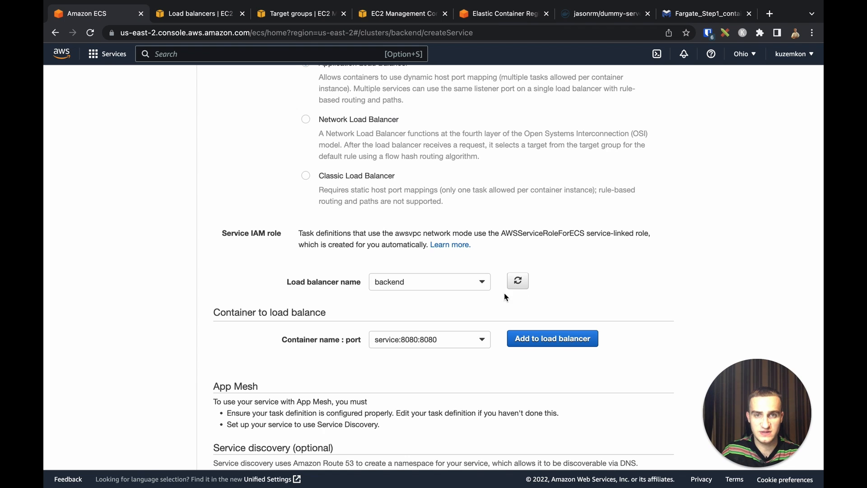
pyautogui.click(408, 283)
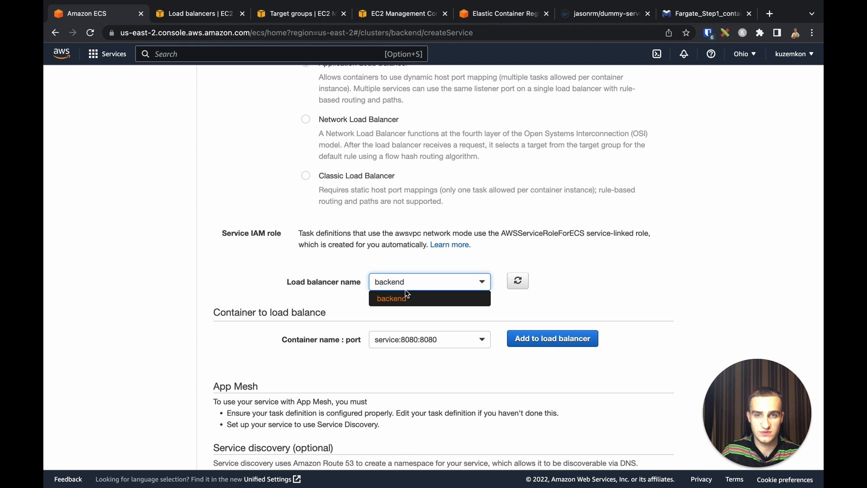
pyautogui.click(408, 294)
pyautogui.scroll(-2, 383, 303)
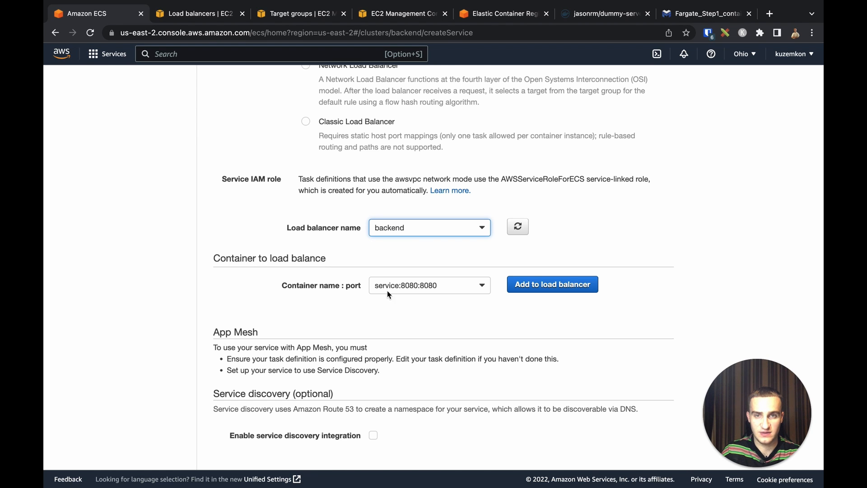
# Add the container service:8080 to the load balancer with target group "microservice" and continue to the auto scaling settings.
pyautogui.click(509, 289)
pyautogui.scroll(-3, 418, 263)
pyautogui.click(420, 269)
pyautogui.click(444, 298)
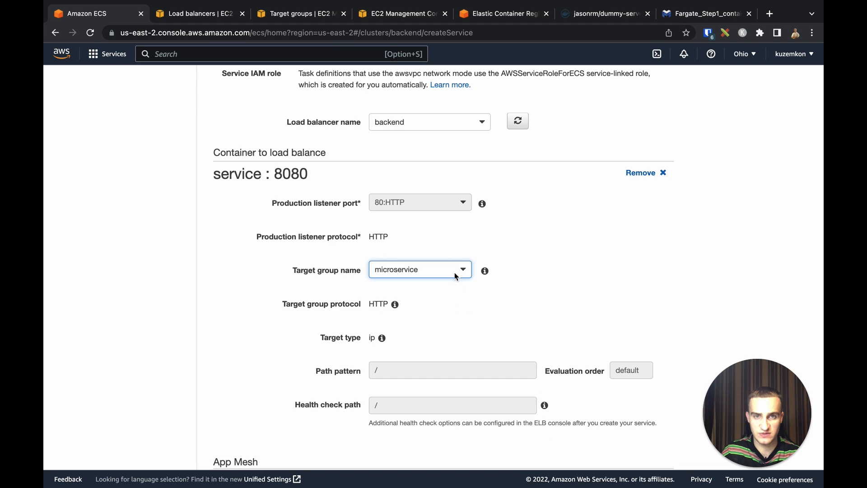
pyautogui.click(462, 245)
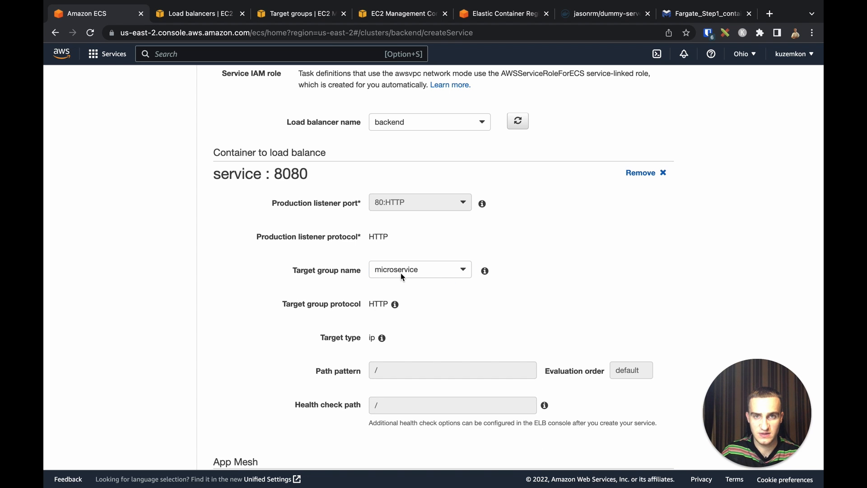
pyautogui.scroll(-5, 439, 275)
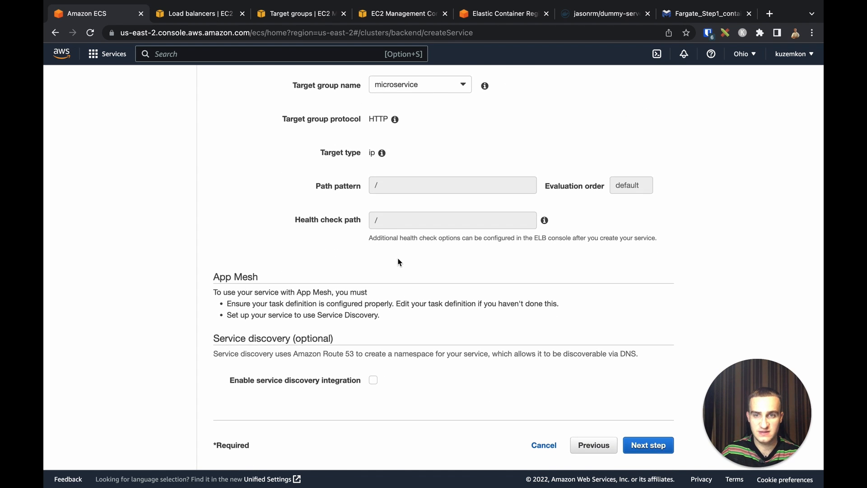
pyautogui.click(642, 444)
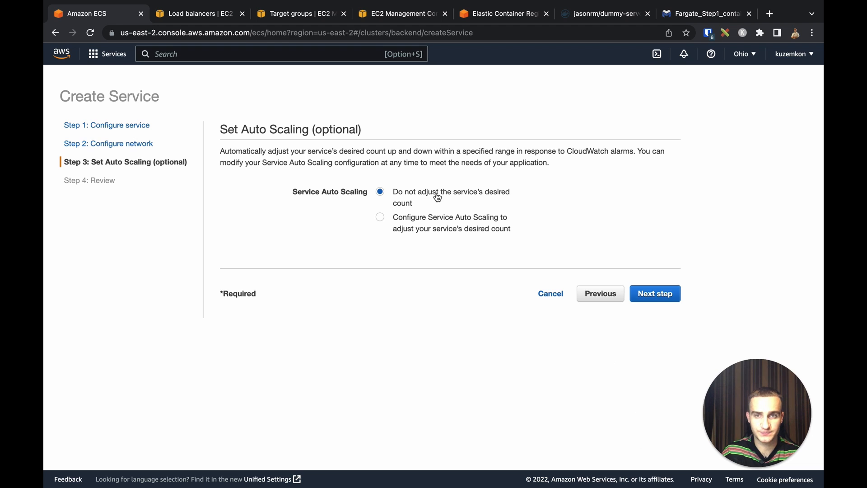
# Enable Service Auto Scaling with a minimum of 0 and a maximum of 10 tasks, keeping the desired number at 1.
pyautogui.click(382, 219)
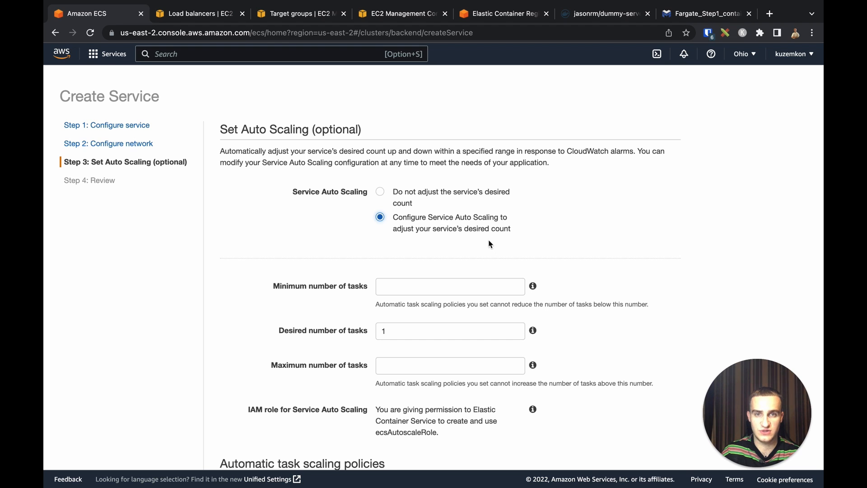
pyautogui.scroll(-2, 499, 234)
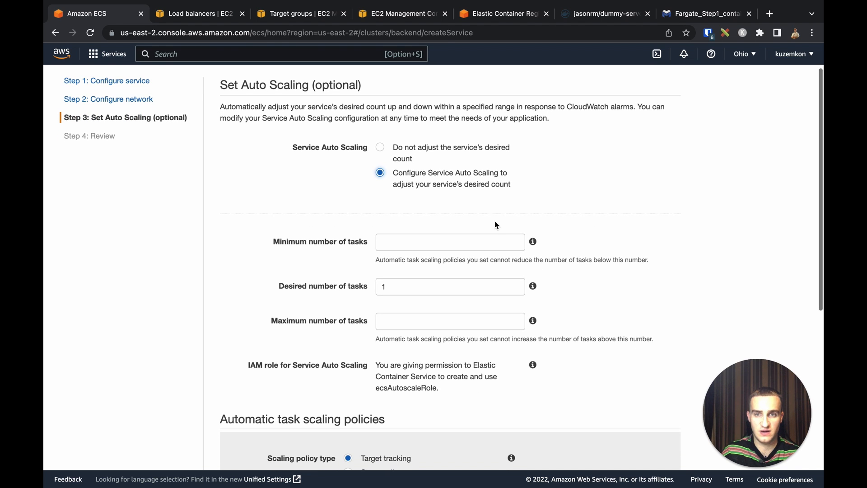
pyautogui.click(438, 239)
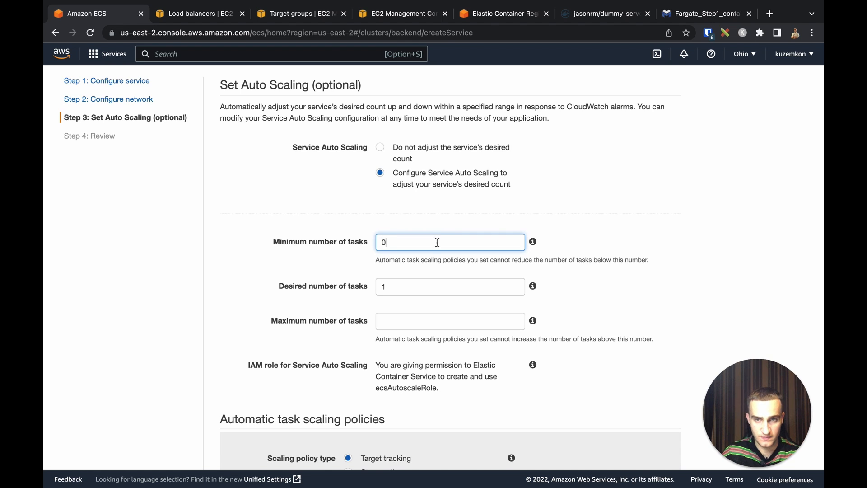
pyautogui.write('0')
pyautogui.click(404, 287)
pyautogui.click(412, 321)
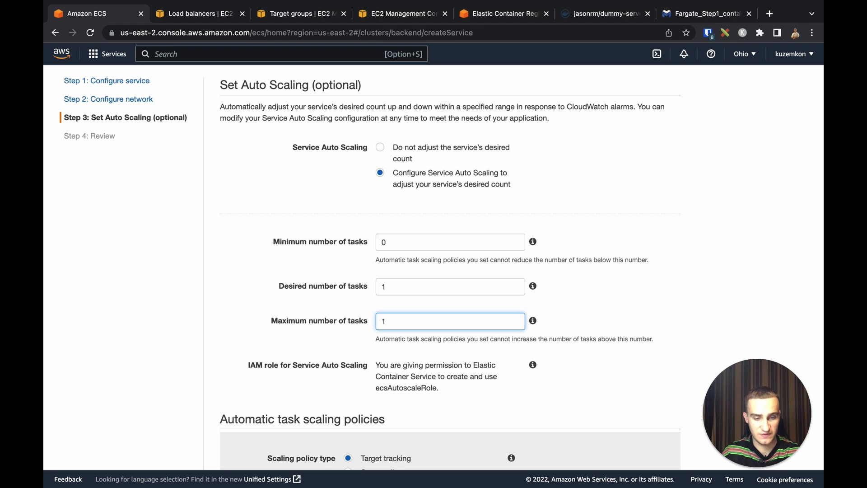
pyautogui.click(650, 246)
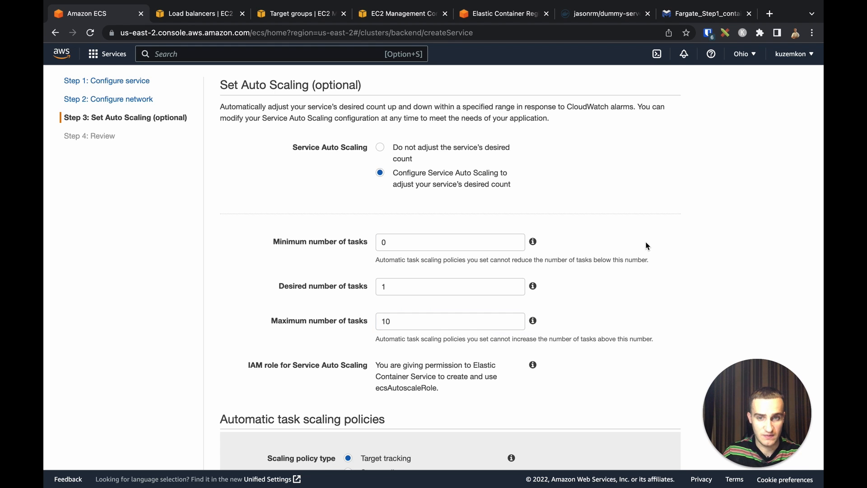
# Define a target tracking policy "CPUUtilization" on ECSServiceAverageCPUUtilization with target value 80, and continue to the service review.
pyautogui.scroll(-2, 645, 242)
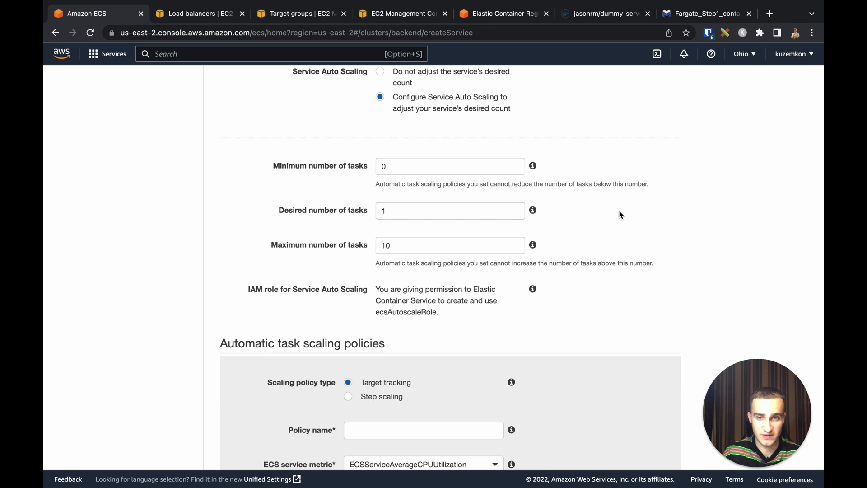
pyautogui.scroll(-4, 622, 219)
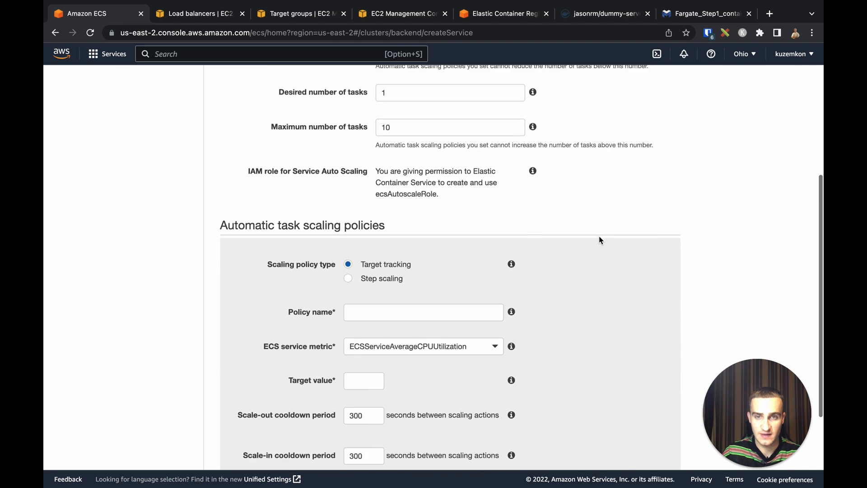
pyautogui.scroll(-1, 594, 238)
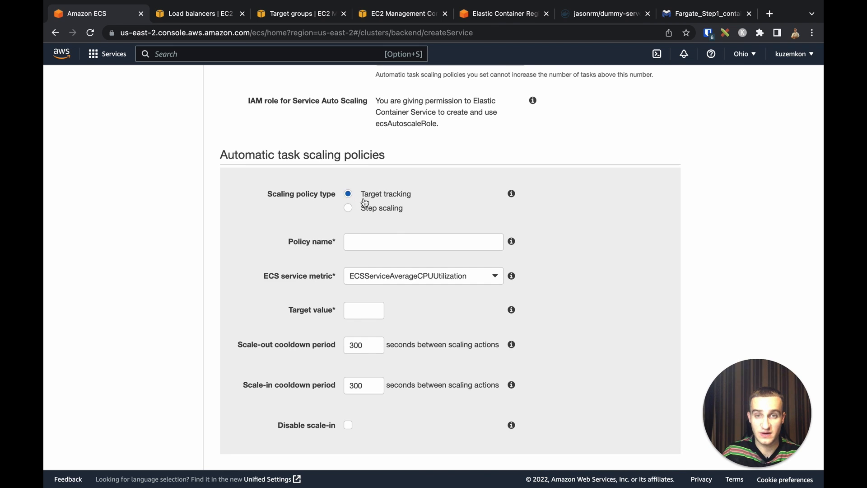
pyautogui.click(426, 243)
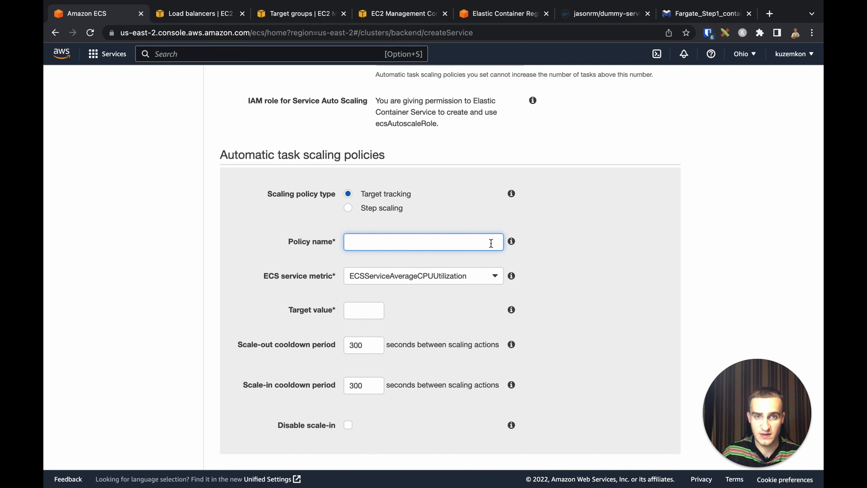
pyautogui.moveTo(512, 246)
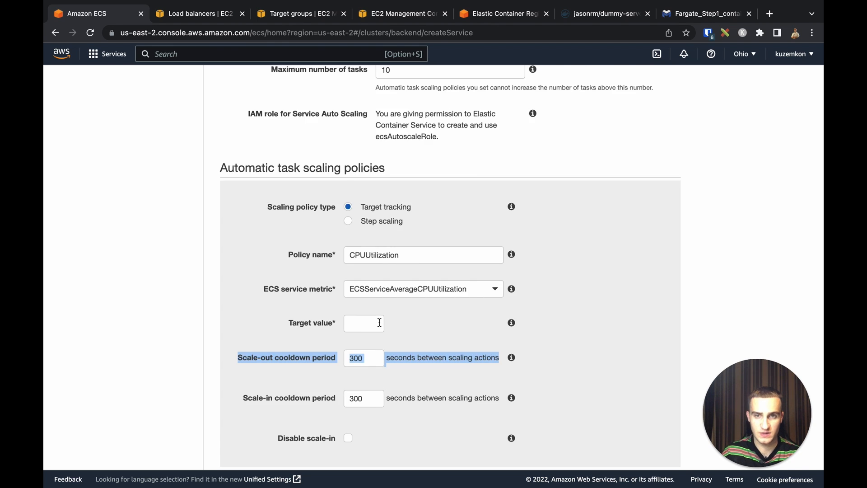
pyautogui.click(363, 323)
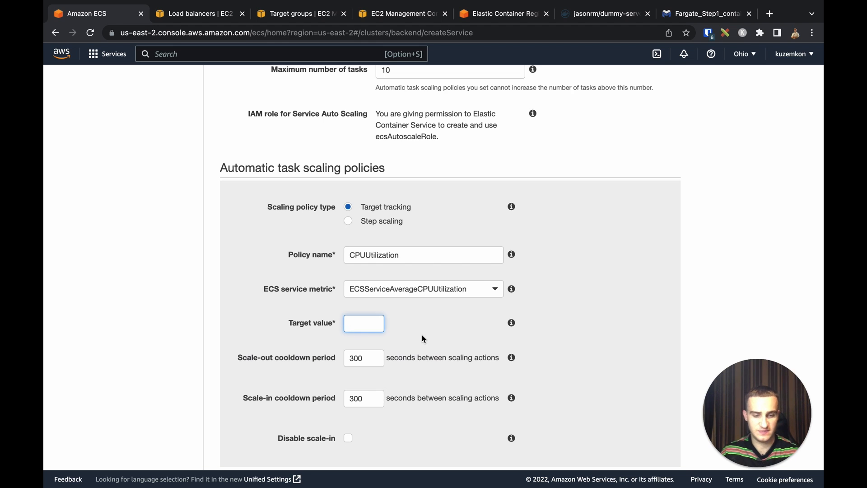
pyautogui.click(453, 334)
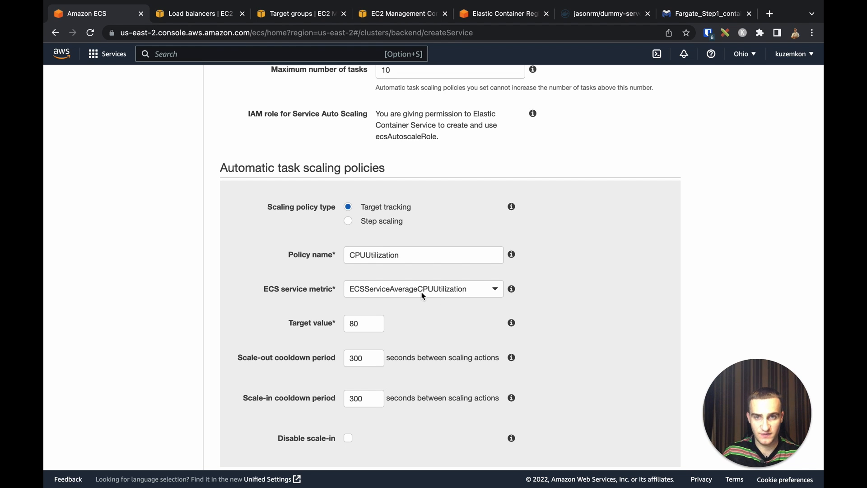
pyautogui.scroll(-2, 419, 292)
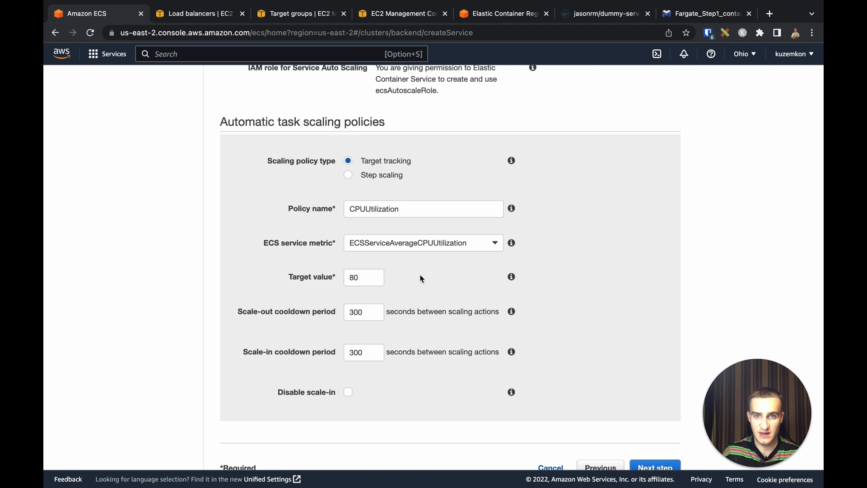
pyautogui.scroll(-1, 437, 274)
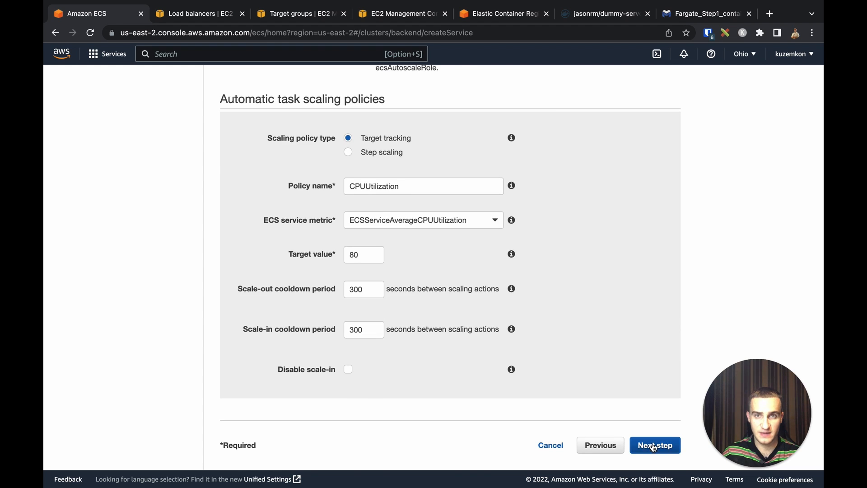
pyautogui.click(654, 446)
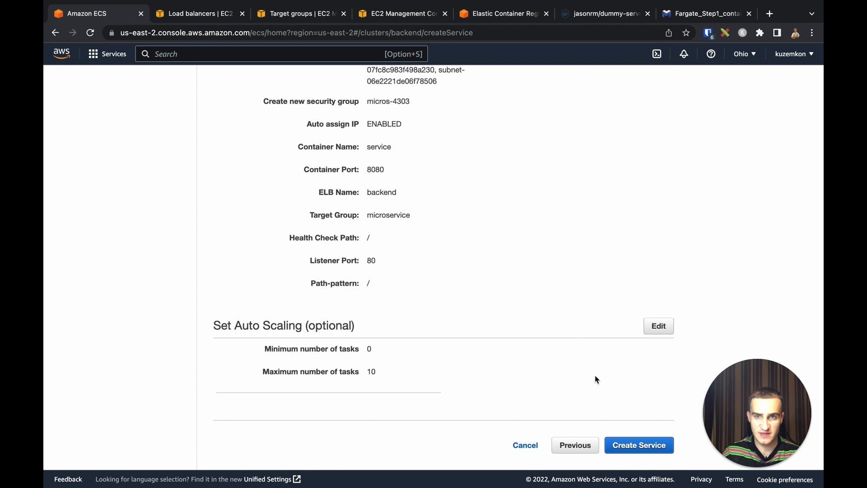
# Create the service and view the microservice service's page in the backend cluster.
pyautogui.click(631, 446)
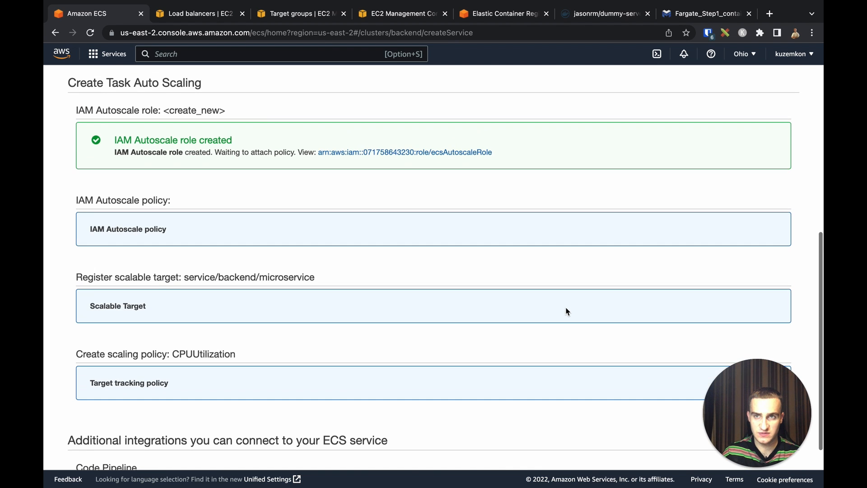
pyautogui.scroll(-3, 568, 311)
pyautogui.click(774, 460)
pyautogui.scroll(-1, 417, 167)
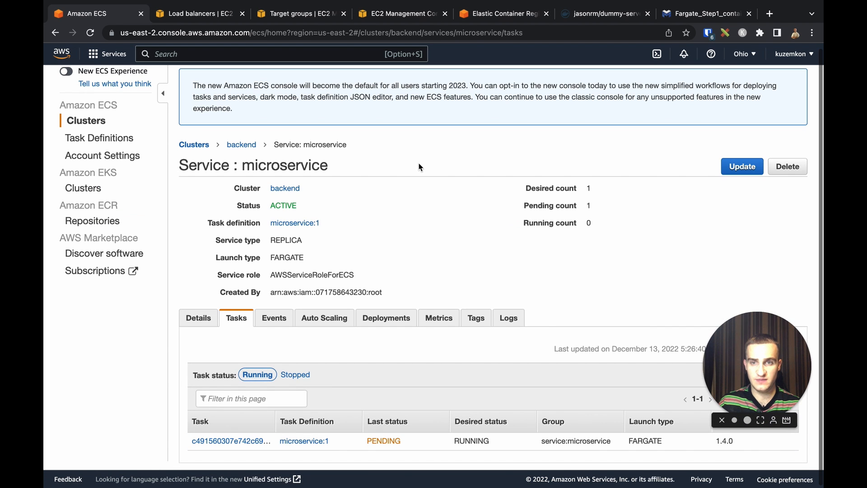
pyautogui.scroll(-1, 443, 213)
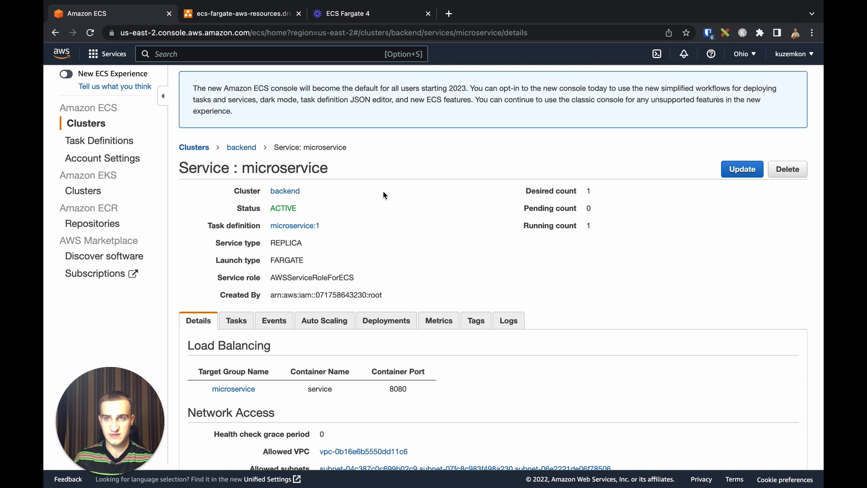
# Open the security group listed in the microservice service's network access details and start editing its inbound rules.
pyautogui.scroll(-3, 367, 191)
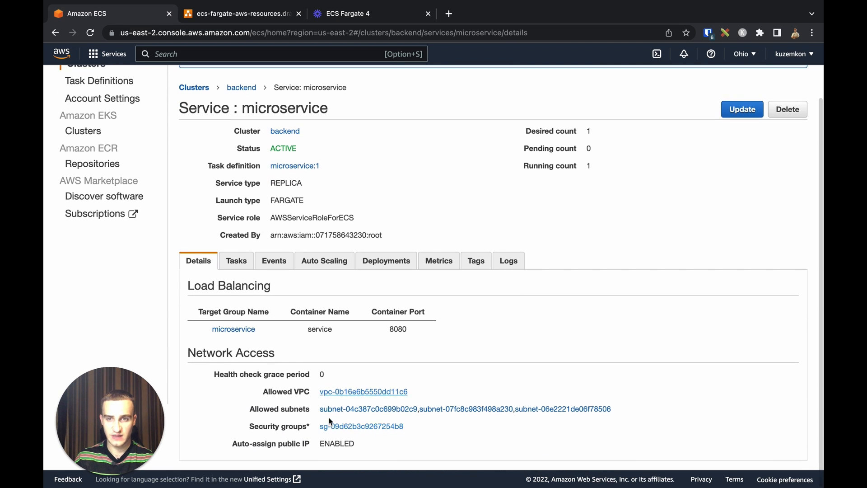
pyautogui.click(349, 424)
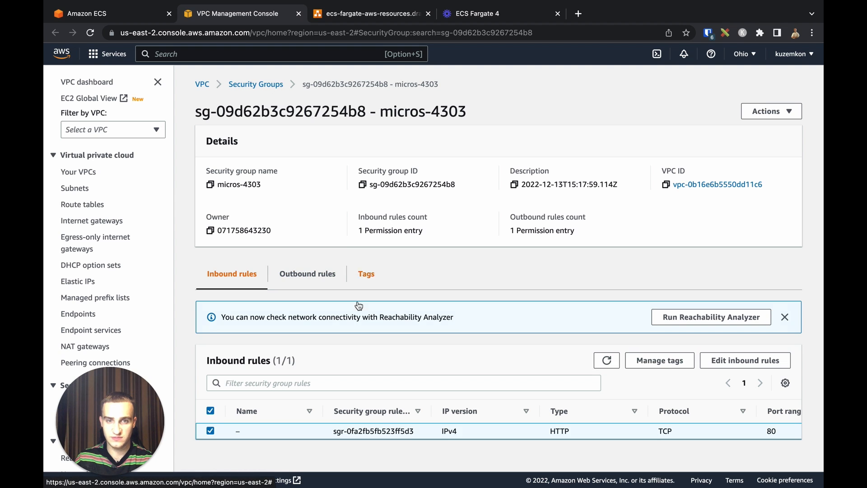
pyautogui.click(731, 360)
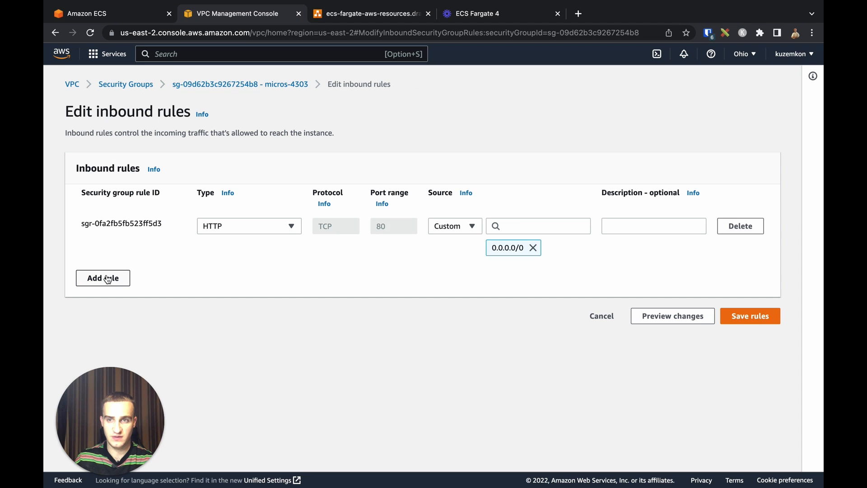
# Change the existing HTTP inbound rule to Custom TCP with port range 8080 and save the rules.
pyautogui.click(292, 226)
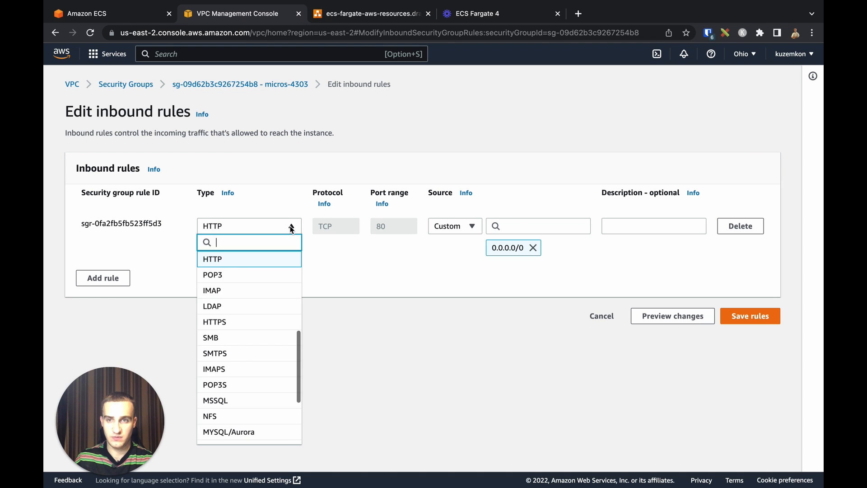
pyautogui.write('cus')
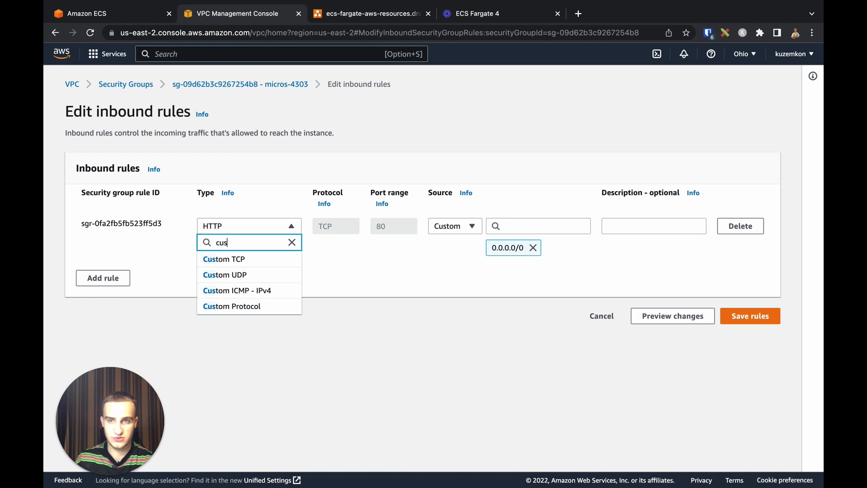
pyautogui.click(237, 259)
pyautogui.click(389, 223)
pyautogui.write('80')
pyautogui.click(371, 261)
pyautogui.click(397, 227)
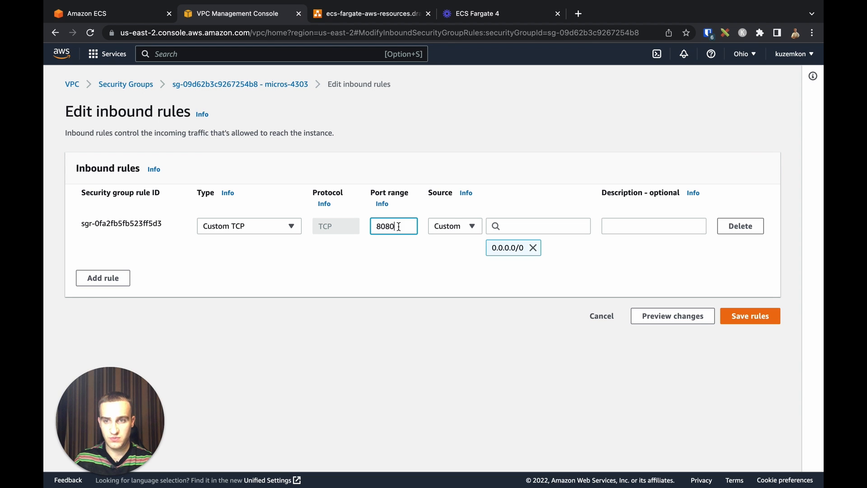
pyautogui.click(747, 317)
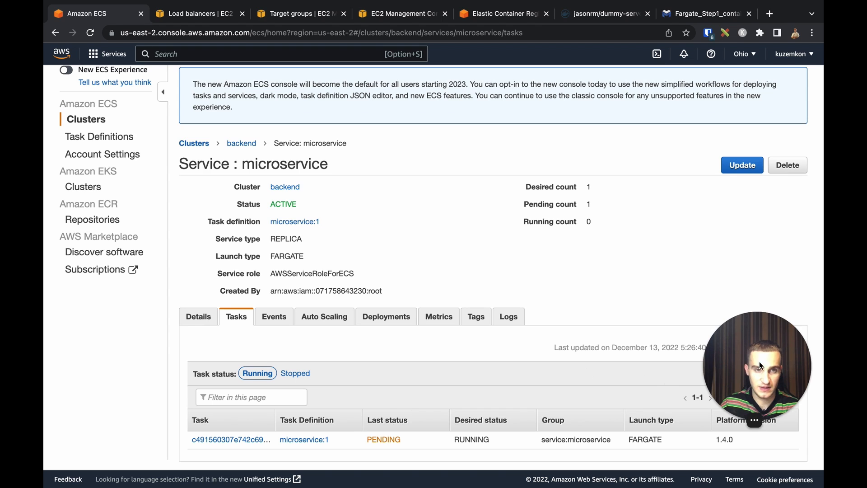
# Refresh the task list and open the details of the running microservice task in the backend cluster.
pyautogui.moveTo(750, 362); pyautogui.dragTo(671, 385)
pyautogui.click(764, 348)
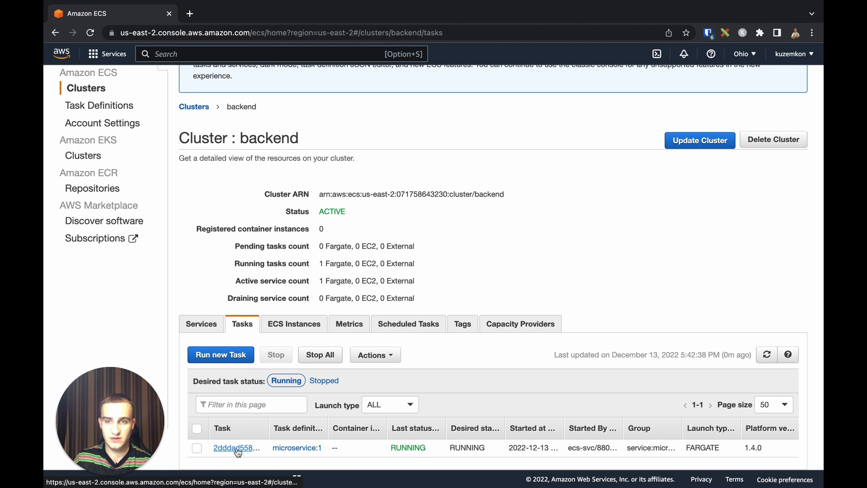
pyautogui.click(230, 449)
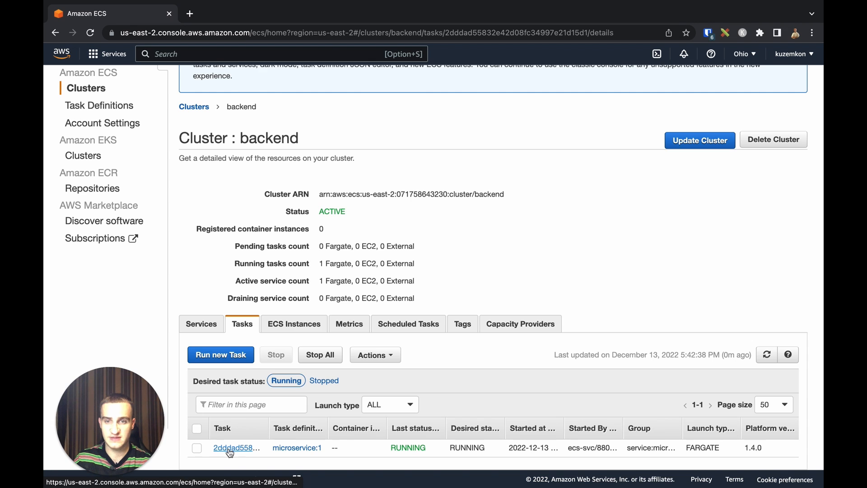
pyautogui.scroll(-3, 370, 232)
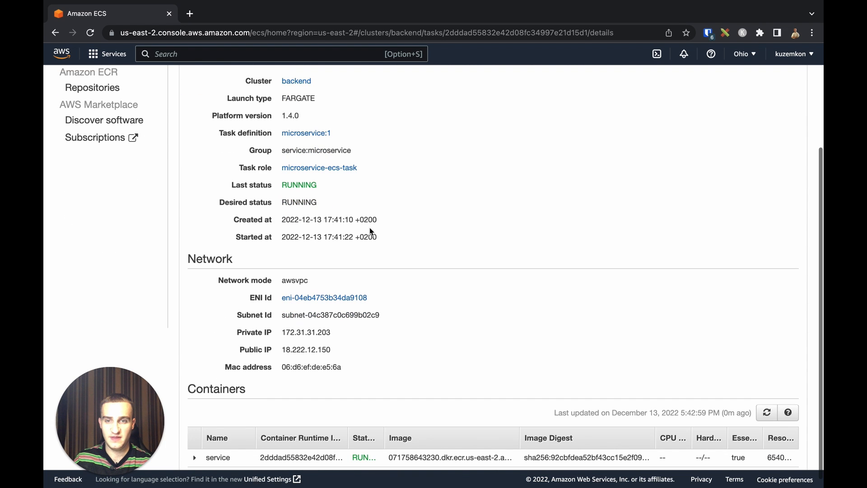
# Copy the task's public IP and open that address on port 8080 in a new browser tab.
pyautogui.doubleClick(284, 349)
pyautogui.press('super+c')
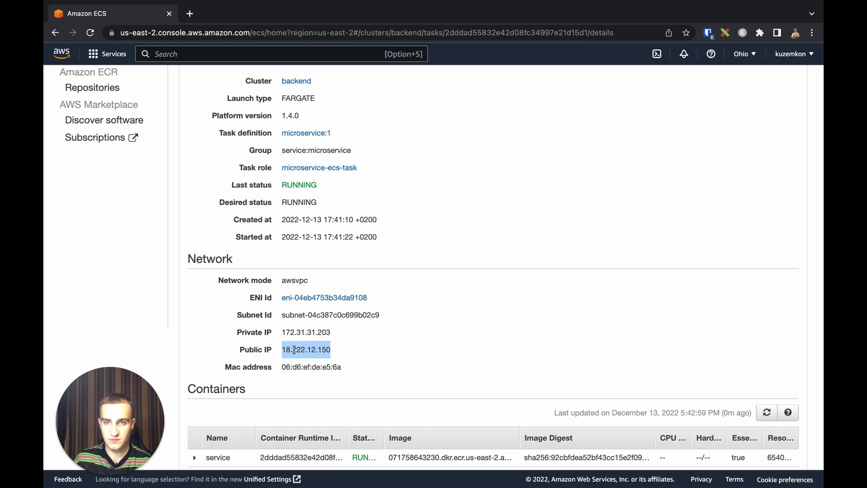
pyautogui.press('super+t')
pyautogui.press('super+v')
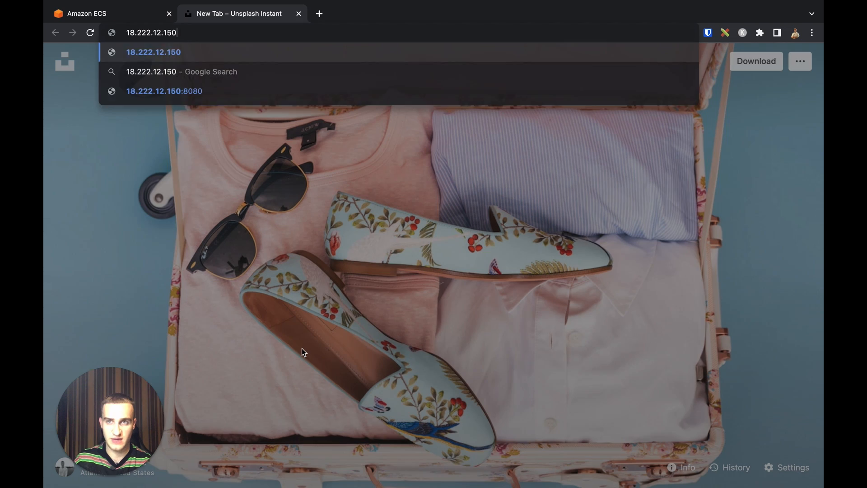
pyautogui.write(':8080')
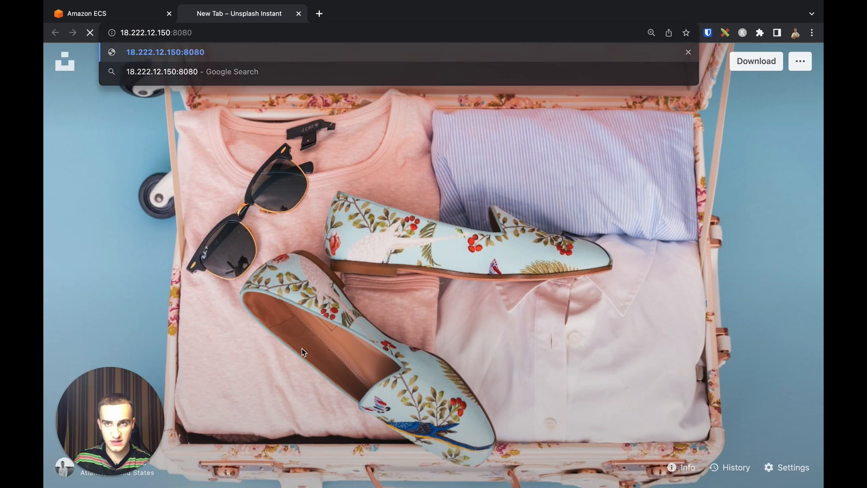
# Load the task's public address on port 8080, and open the microservice target group in the EC2 console.
pyautogui.press('Return')
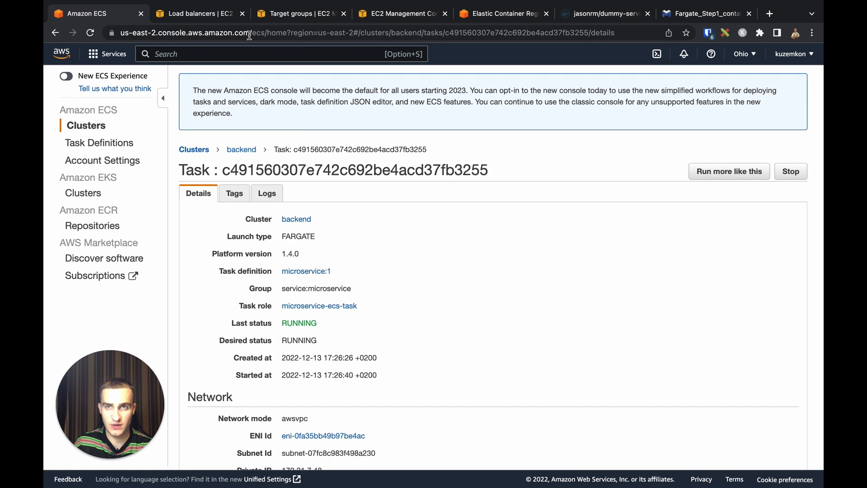
pyautogui.click(203, 17)
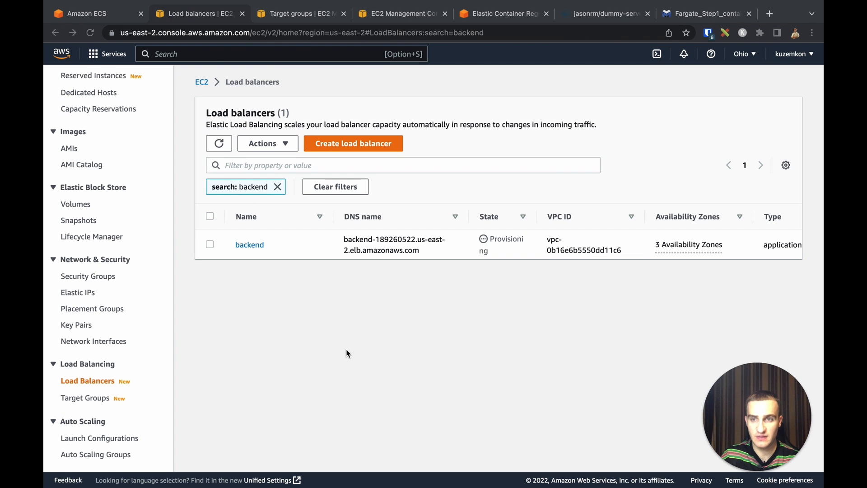
pyautogui.click(75, 398)
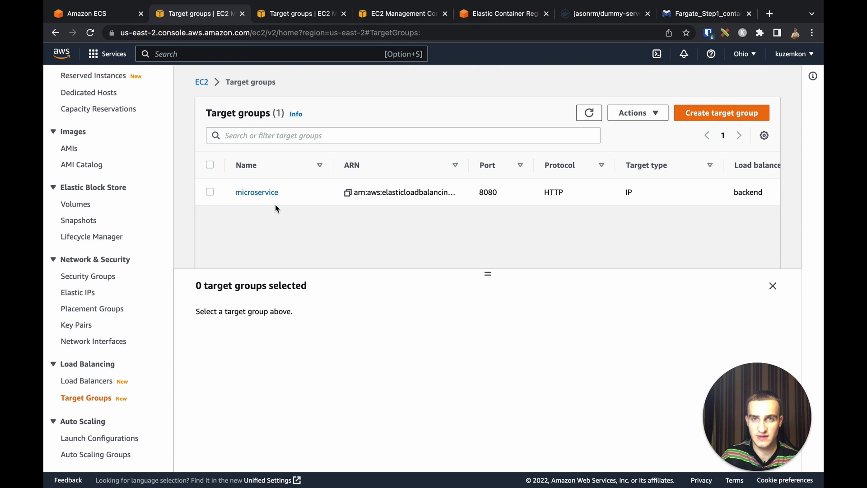
pyautogui.click(270, 195)
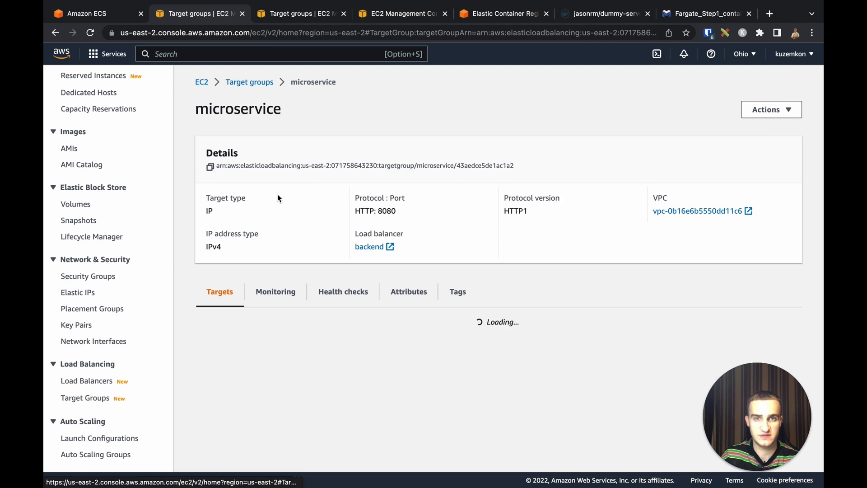
# Refresh the registered targets of the microservice target group and examine their health status.
pyautogui.scroll(-2, 360, 226)
pyautogui.scroll(-1, 360, 226)
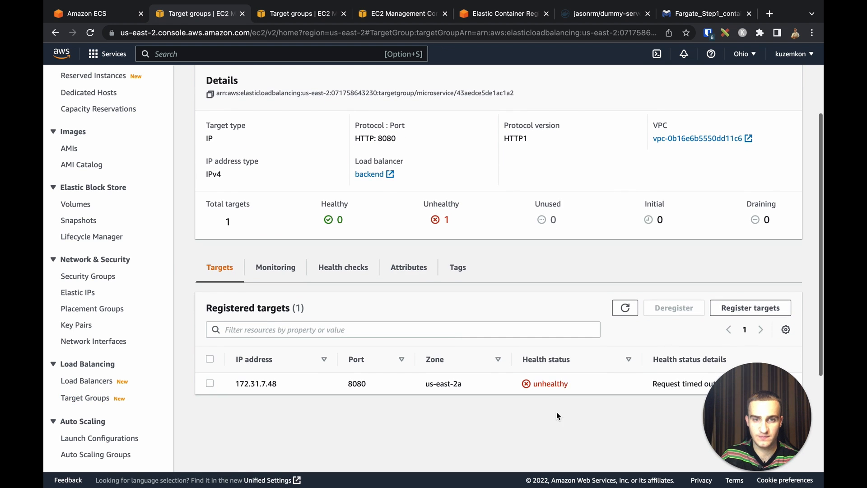
pyautogui.click(623, 313)
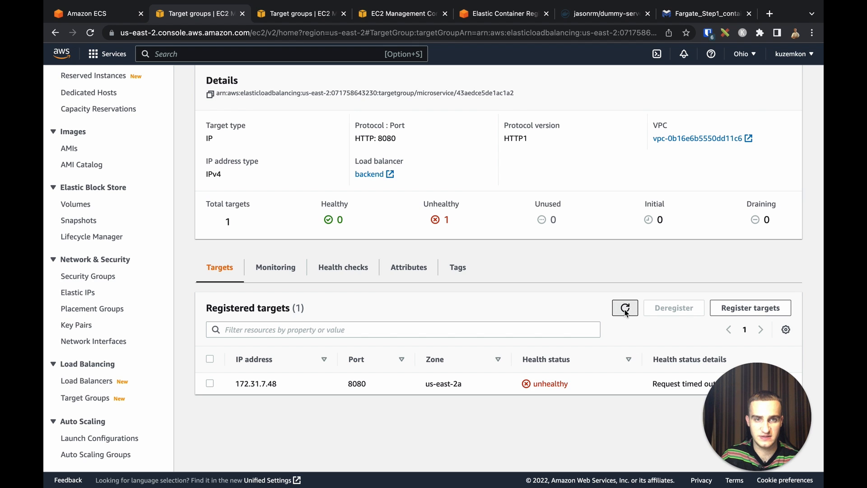
pyautogui.scroll(-2, 555, 378)
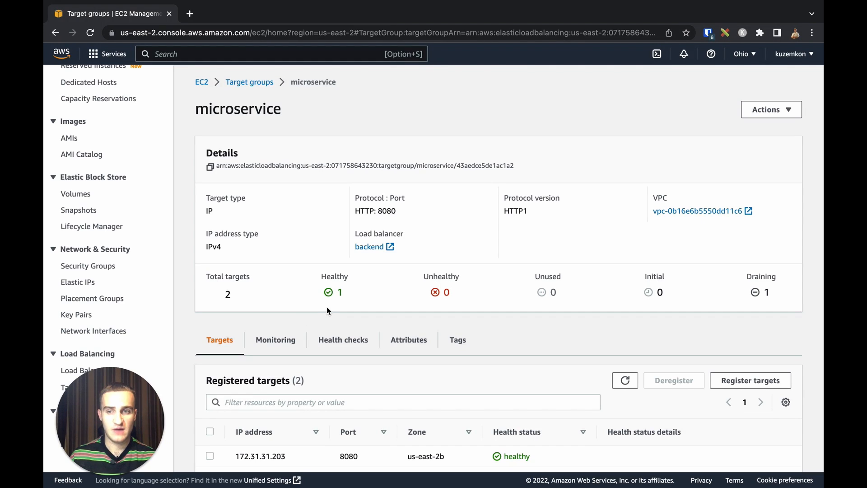
pyautogui.scroll(-2, 383, 307)
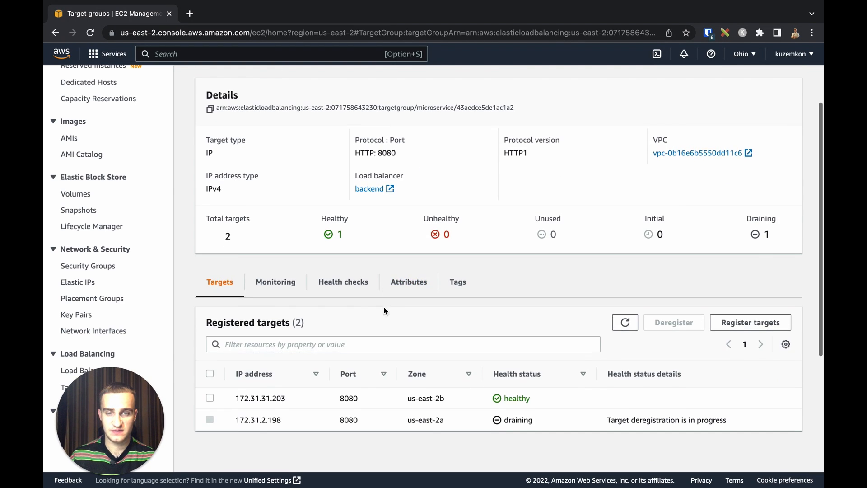
pyautogui.scroll(2, 383, 271)
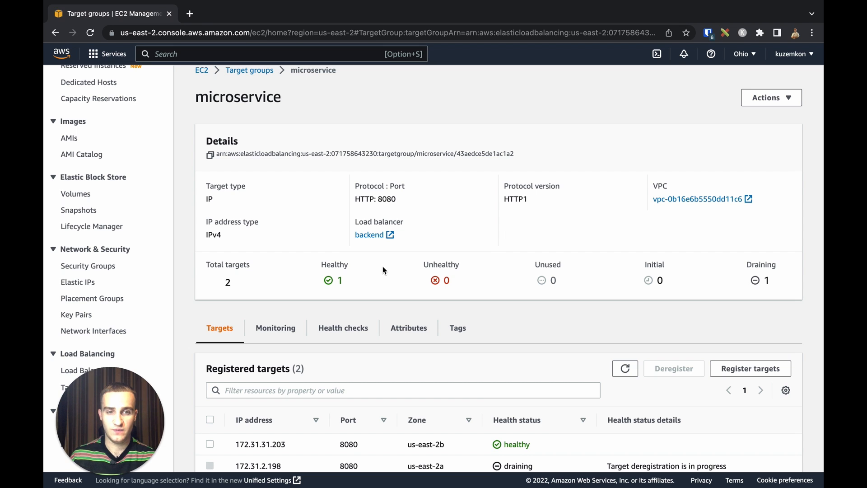
pyautogui.scroll(-2, 265, 370)
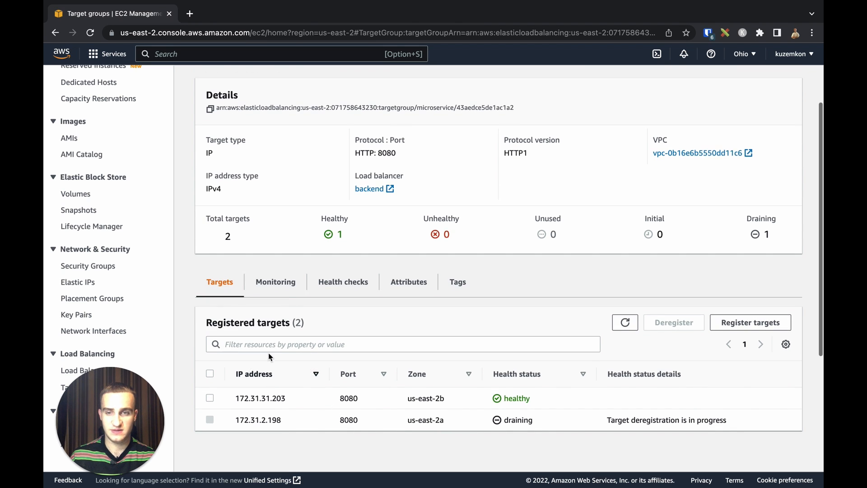
pyautogui.scroll(-1, 292, 308)
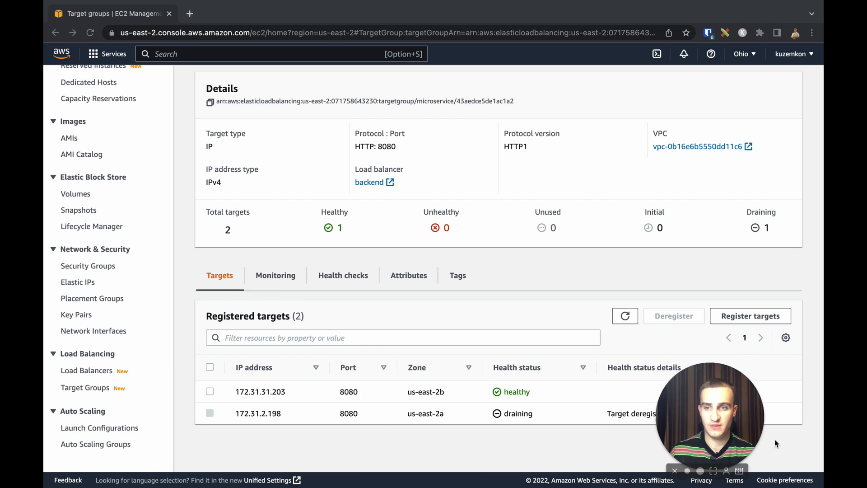
pyautogui.scroll(3, 244, 277)
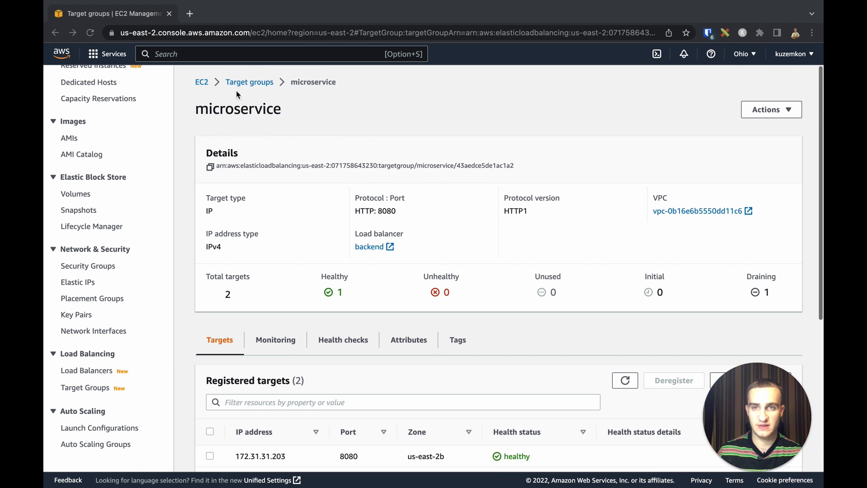
pyautogui.scroll(-3, 243, 83)
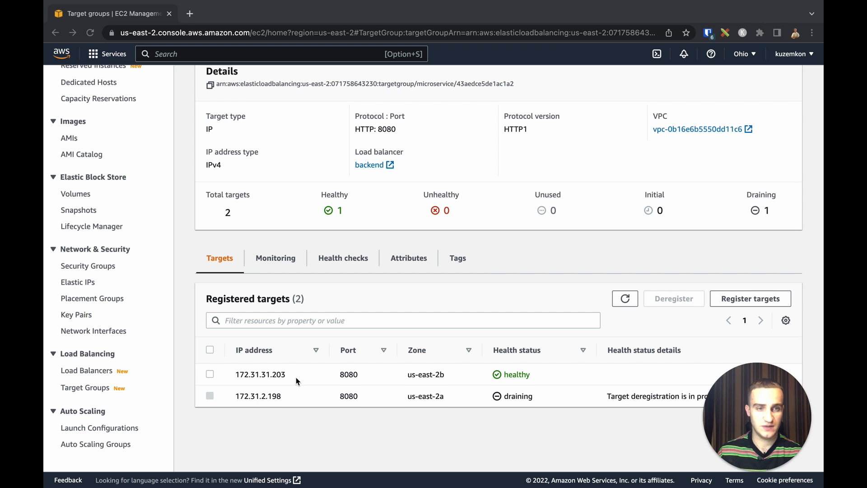
# Open the backend load balancer's details, copy its DNS name and load that address in a new browser tab.
pyautogui.click(94, 373)
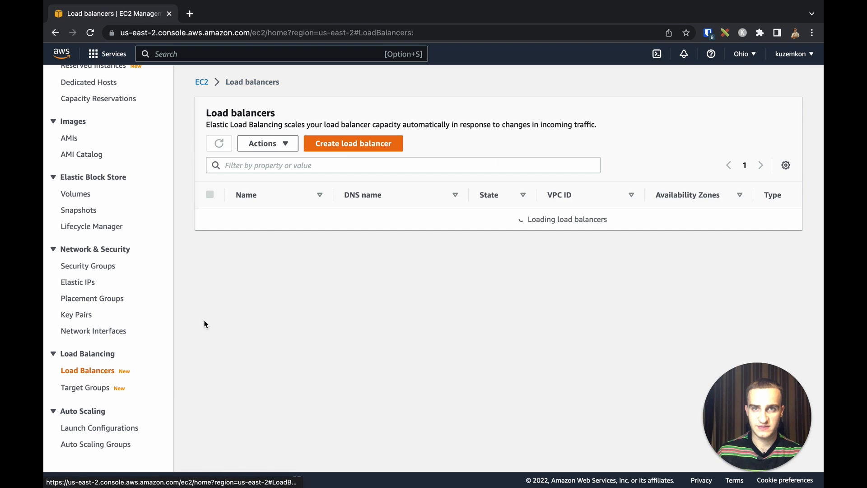
pyautogui.click(256, 222)
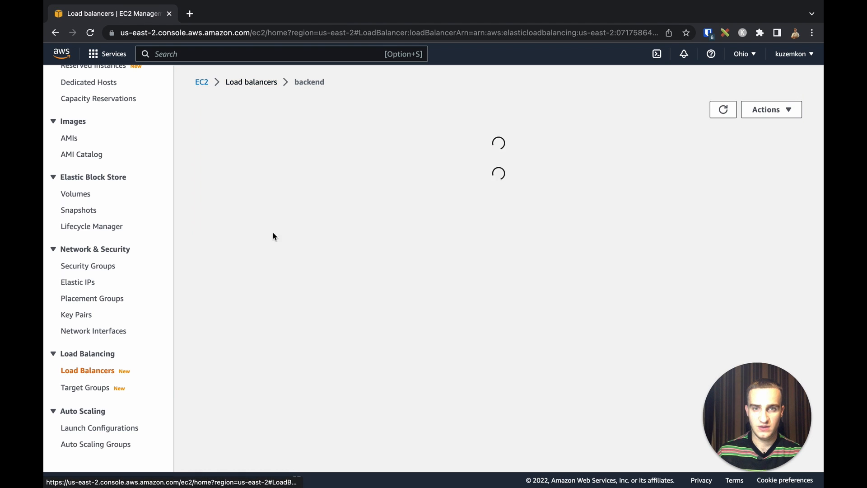
pyautogui.click(359, 210)
pyautogui.press('super+t')
pyautogui.press('super+v')
pyautogui.press('Return')
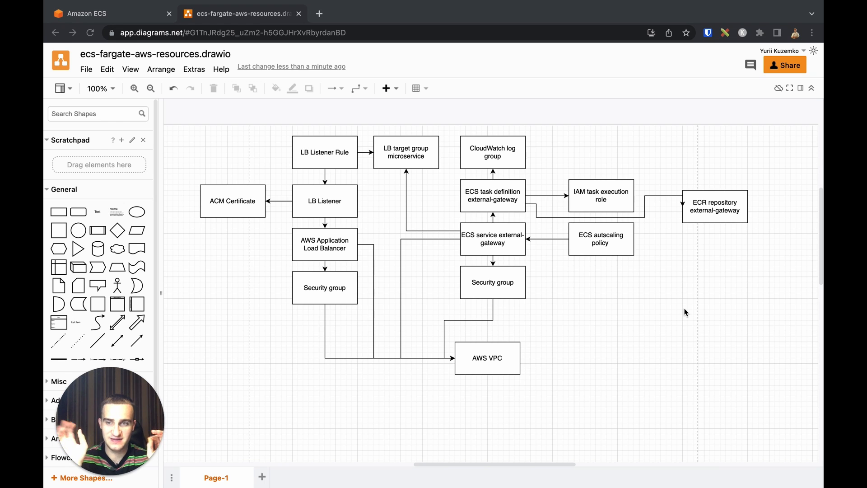
# In the ecs-fargate-aws-resources diagram in draw.io, examine the group containing the ECS service, task definition, log group, IAM role and security group.
pyautogui.scroll(-1, 533, 253)
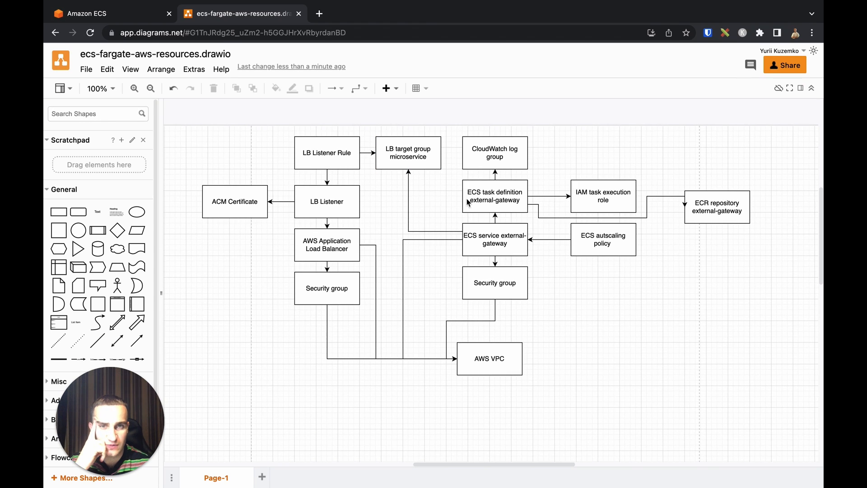
pyautogui.click(509, 234)
pyautogui.click(505, 192)
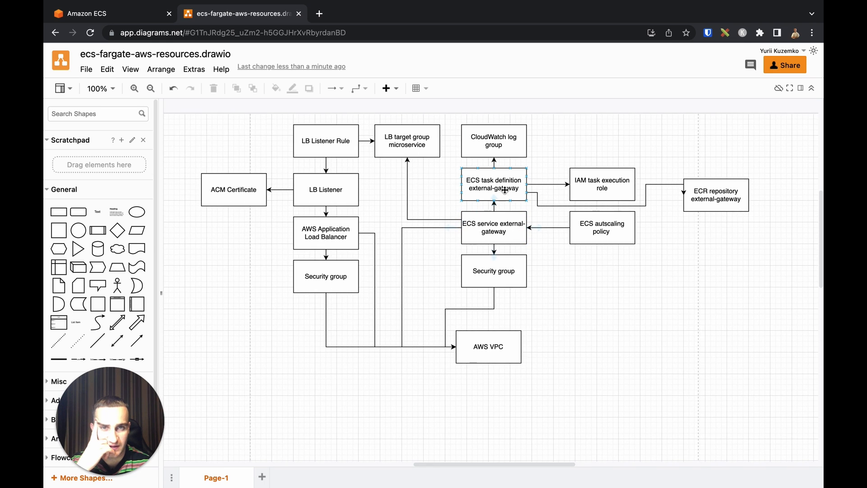
pyautogui.click(505, 190)
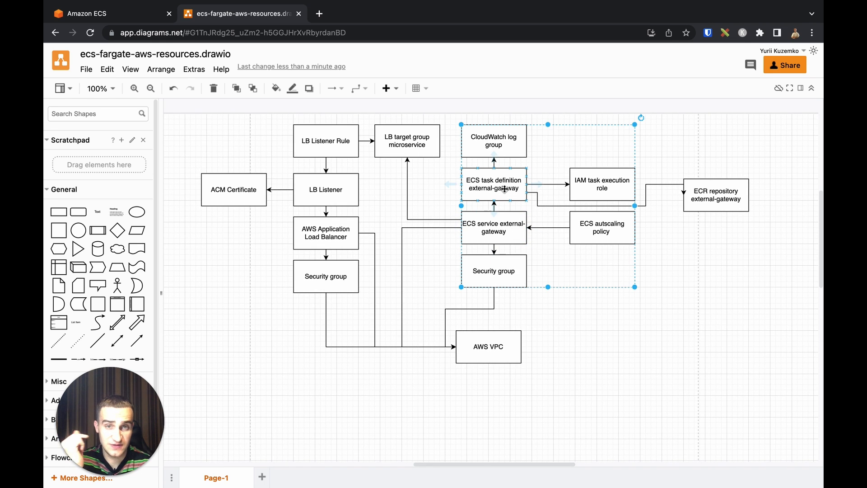
pyautogui.click(558, 301)
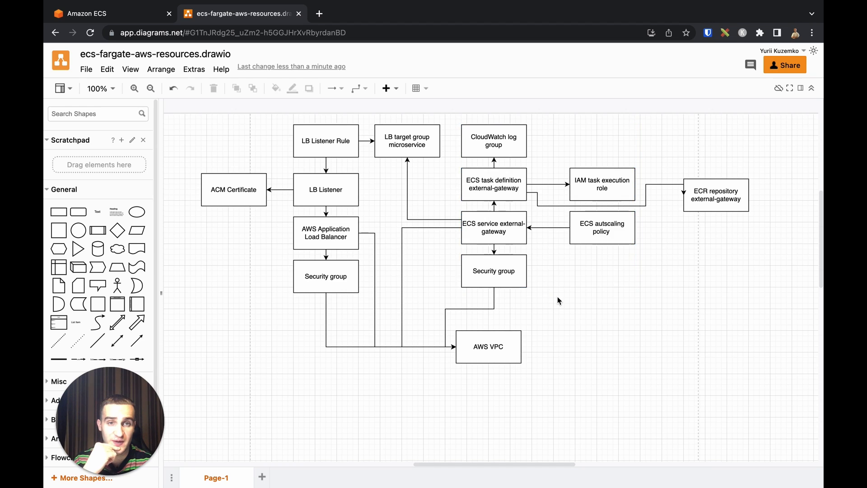
pyautogui.click(506, 232)
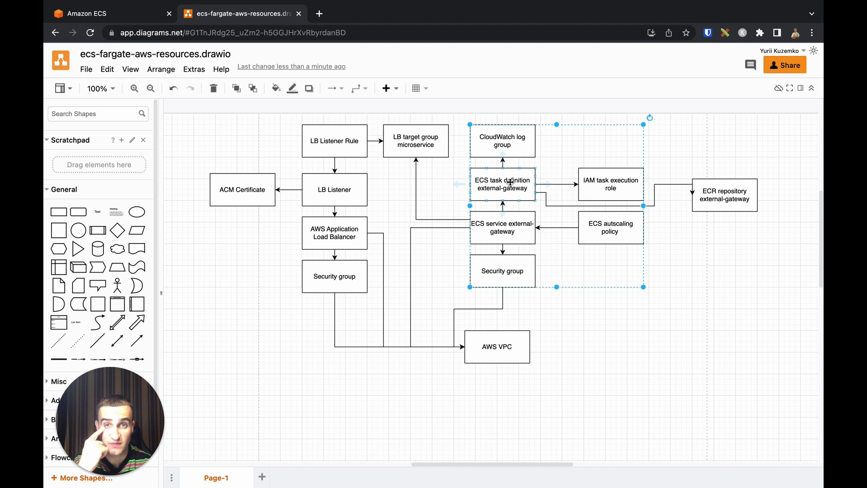